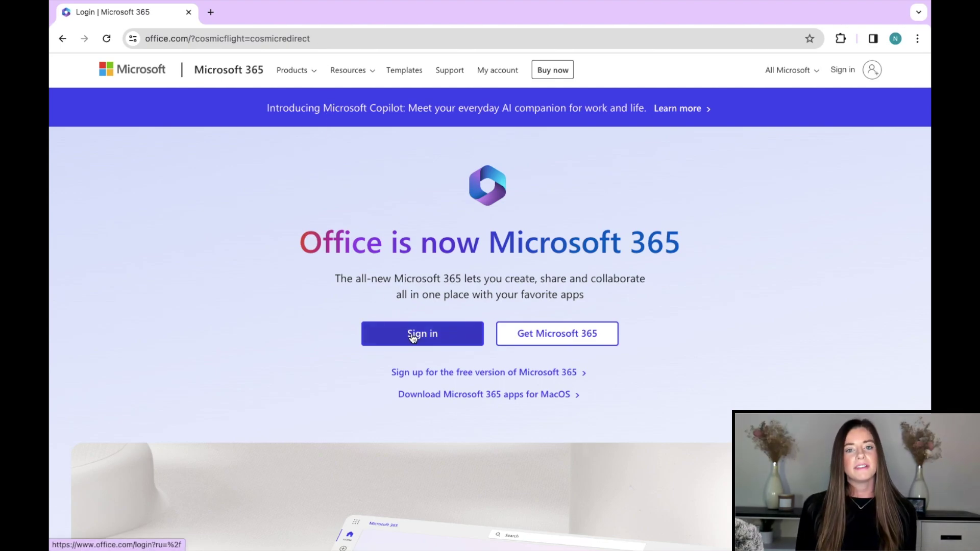
# Sign in to Microsoft 365 and open OneNote from the available apps
pyautogui.click(430, 377)
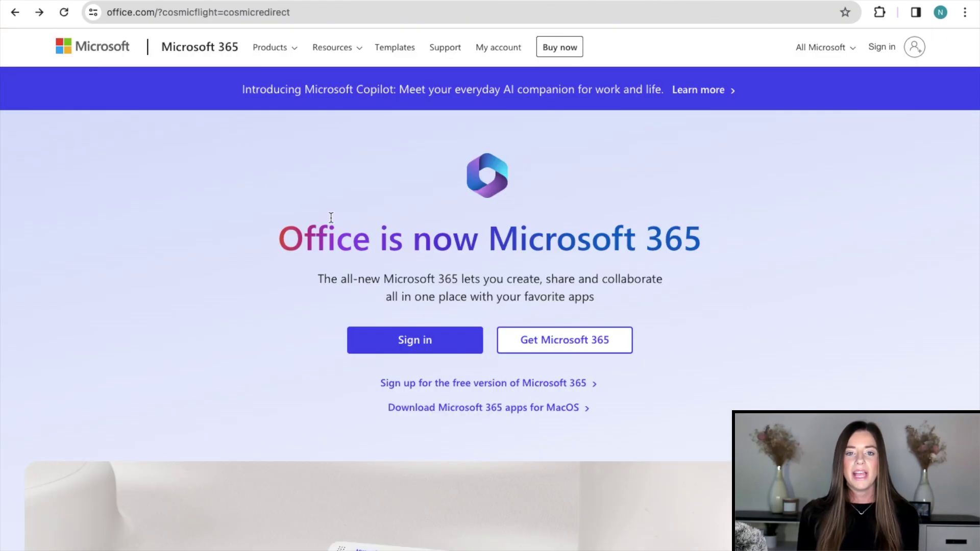
pyautogui.click(422, 343)
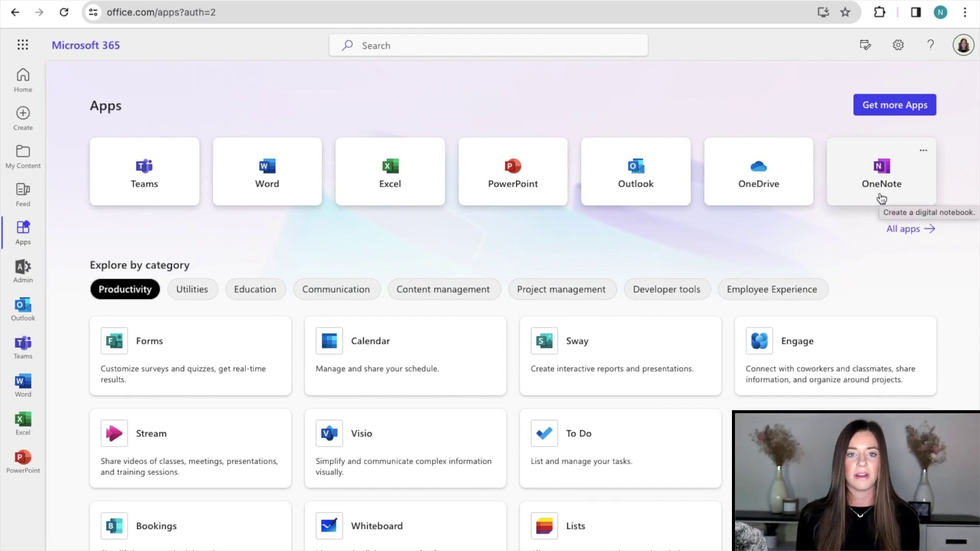
pyautogui.click(881, 198)
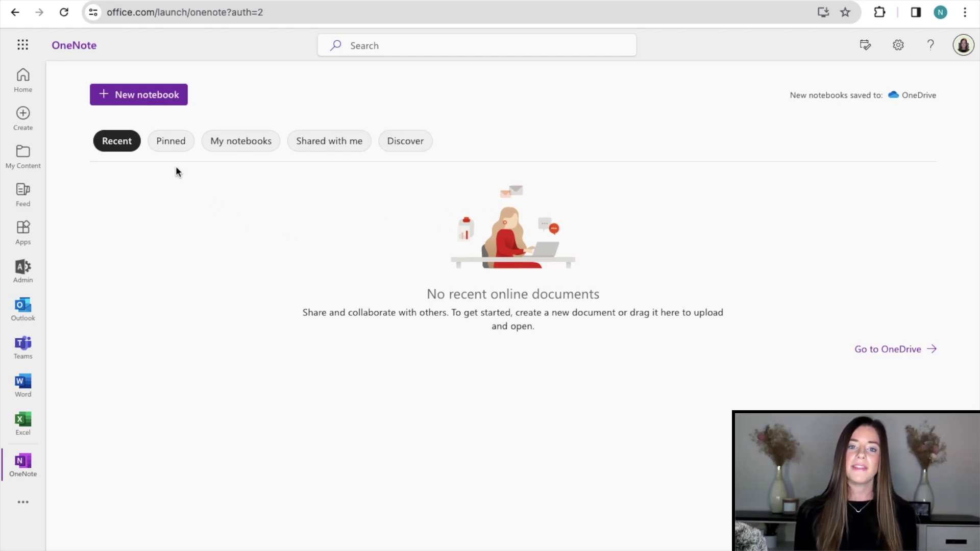
# Look through the Pinned, My notebooks, Shared with me and Discover notebook lists
pyautogui.click(170, 143)
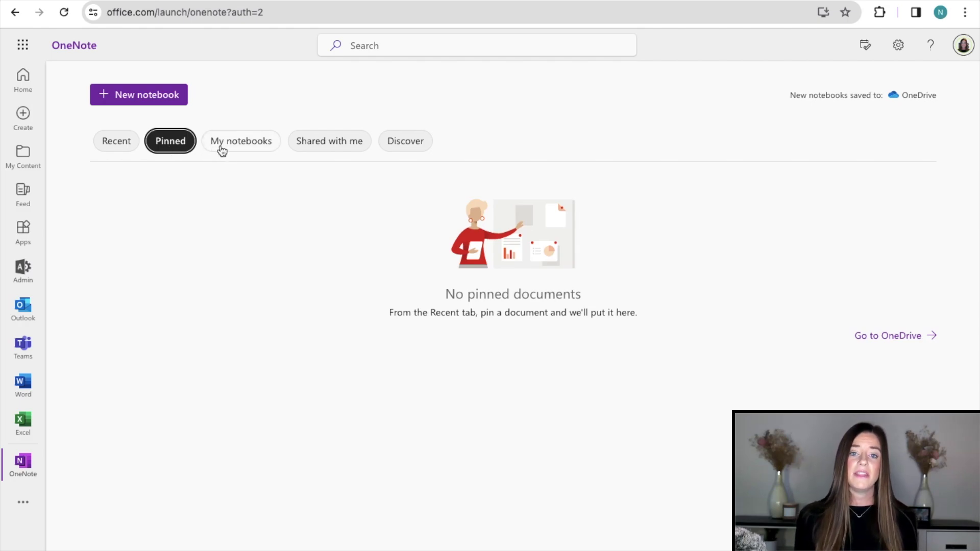
pyautogui.click(252, 153)
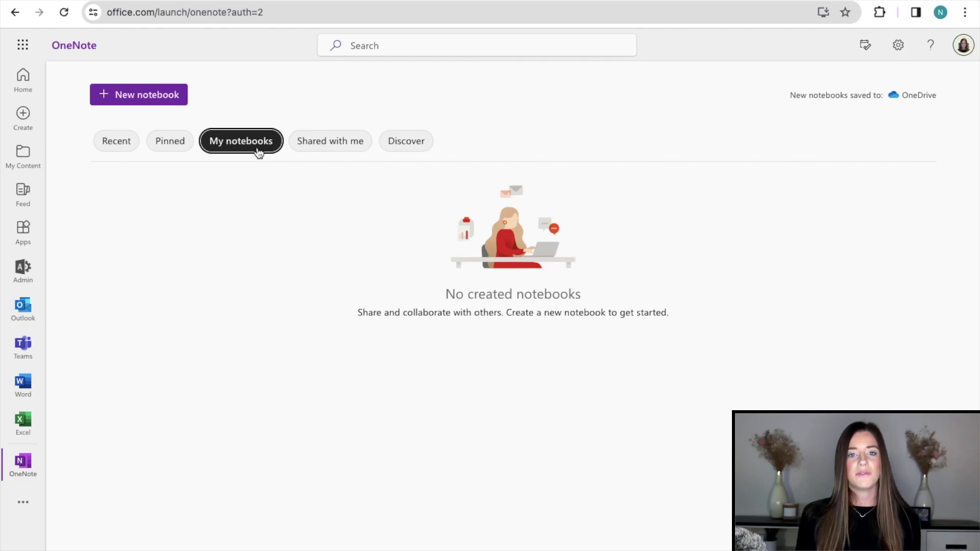
pyautogui.click(340, 155)
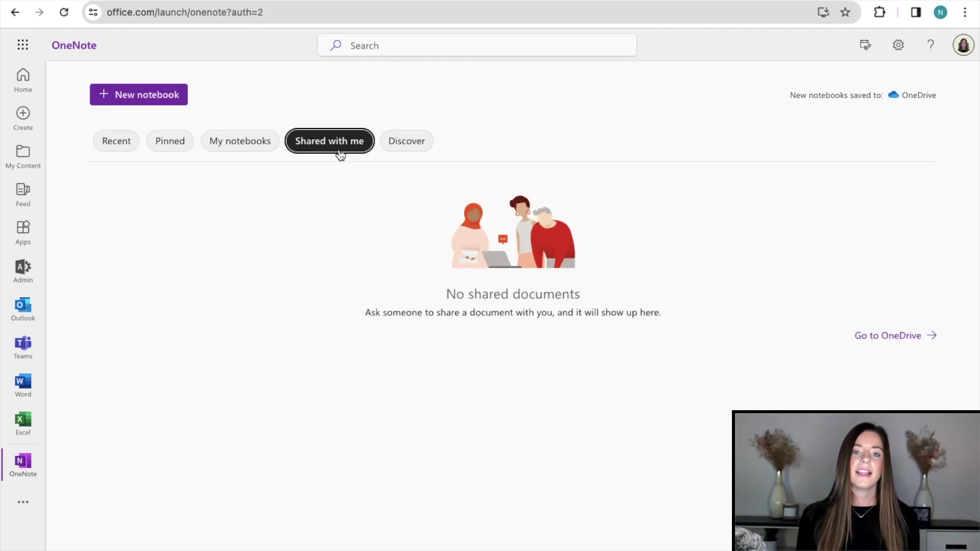
pyautogui.click(403, 144)
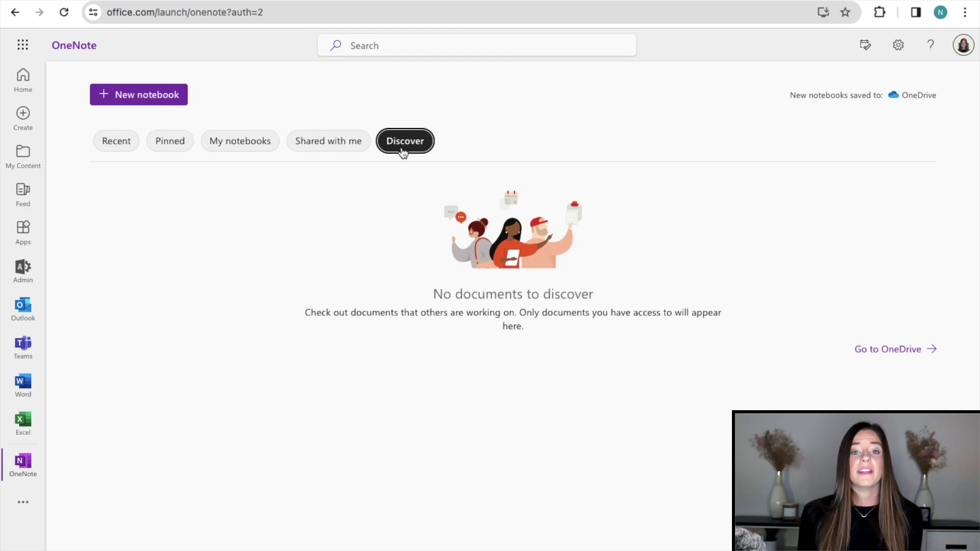
pyautogui.click(137, 102)
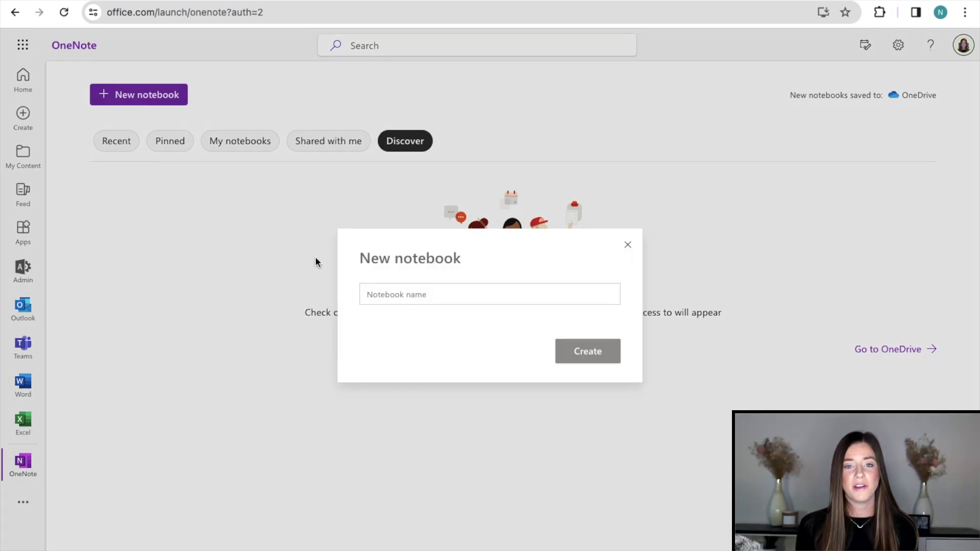
pyautogui.click(404, 301)
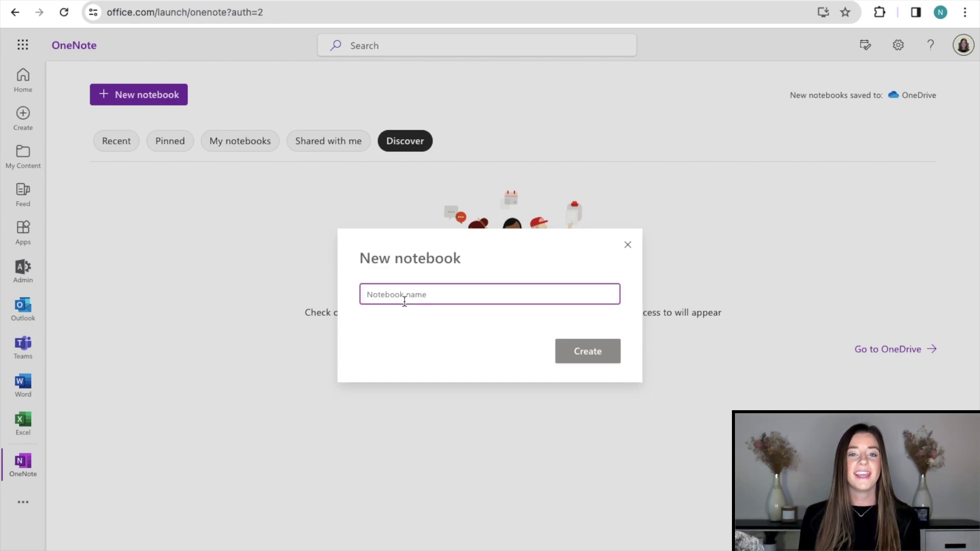
pyautogui.press('Escape')
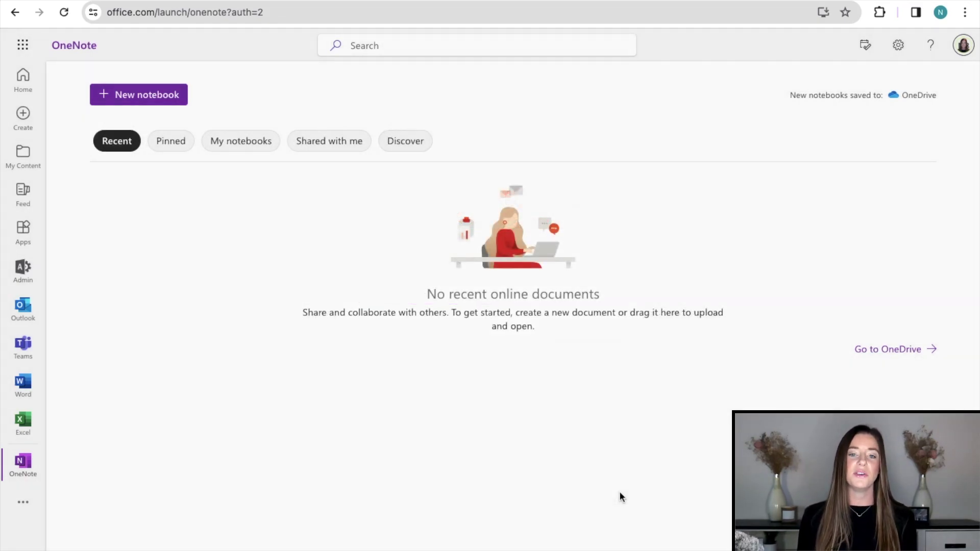
# Create a new notebook named "Content Ideas"
pyautogui.click(141, 105)
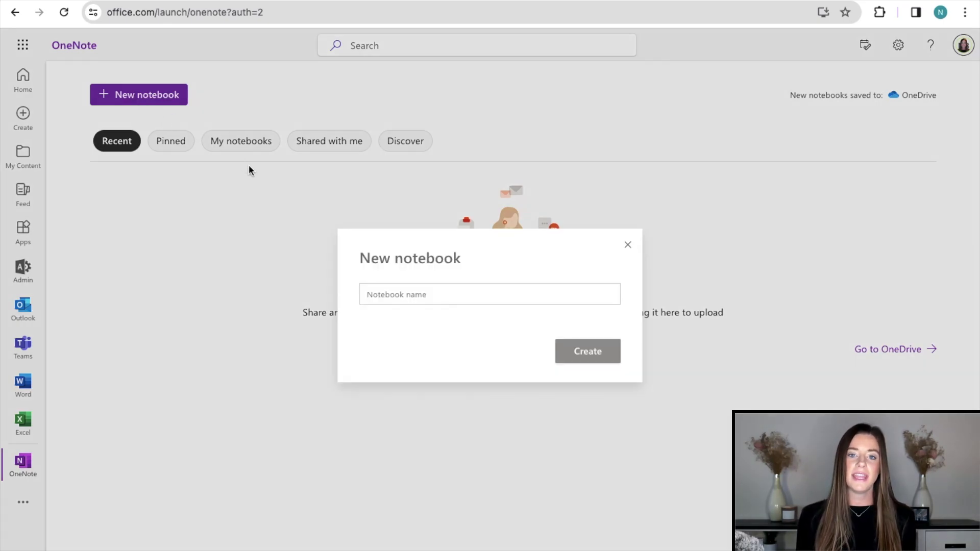
pyautogui.click(391, 298)
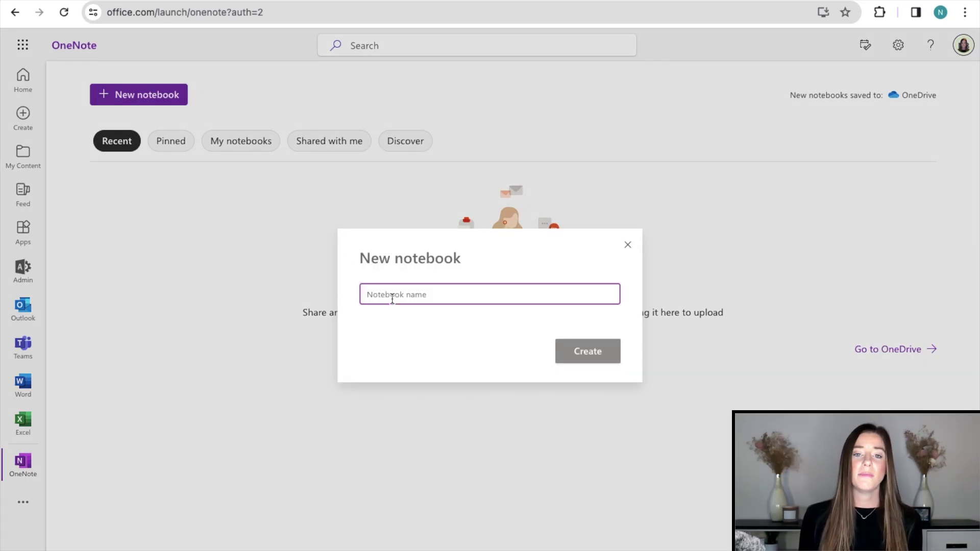
pyautogui.write('Content Ideas')
pyautogui.press('Return')
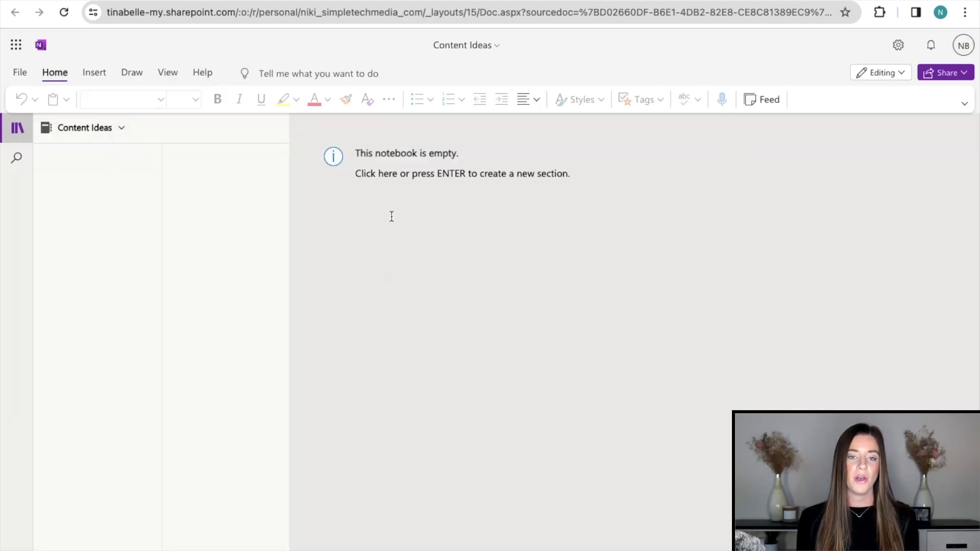
# Create the first section of the empty notebook and name it "Microsoft Word"
pyautogui.click(396, 175)
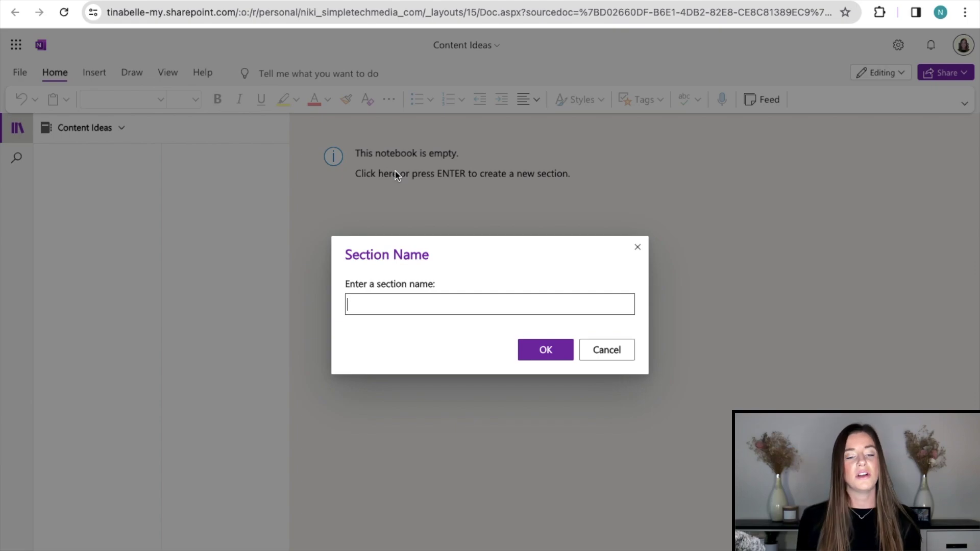
pyautogui.write('Mic')
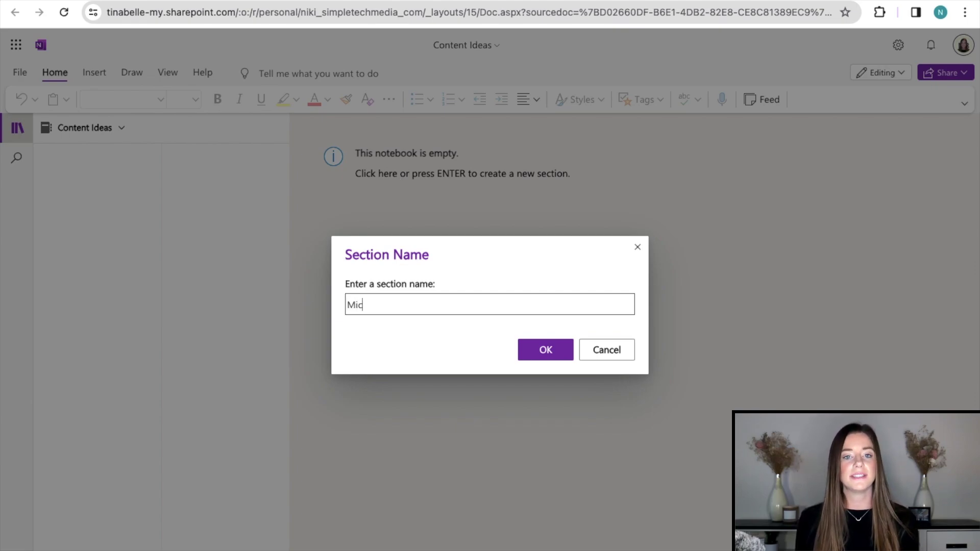
pyautogui.write('rosoft Word')
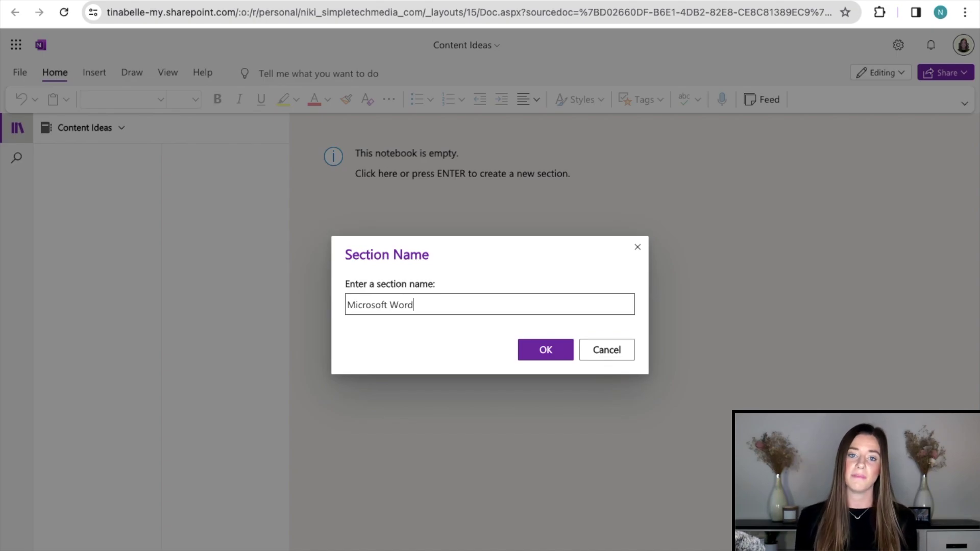
pyautogui.press('Return')
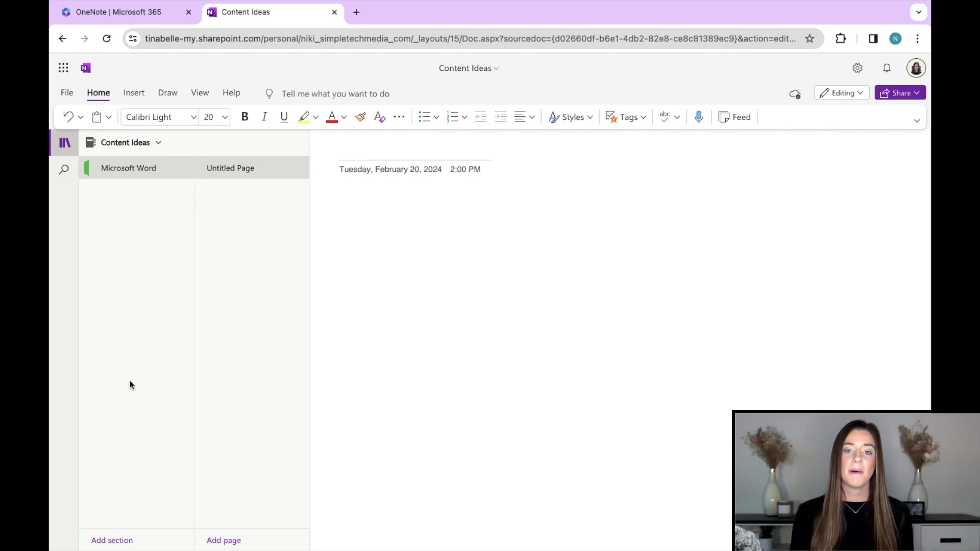
# Add sections named "Microsoft Excel", "Microsoft PowerPoint" and "Educational Technology" to the notebook
pyautogui.click(113, 542)
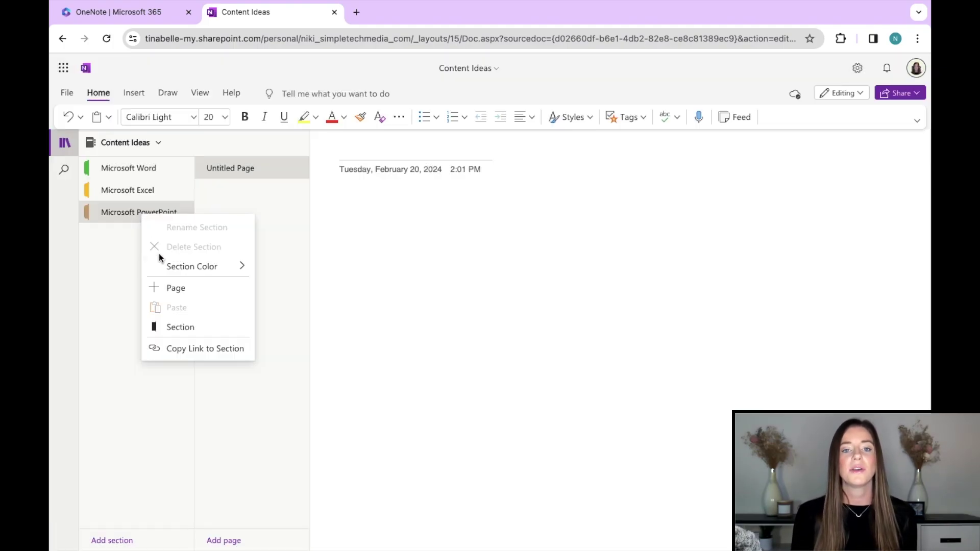
pyautogui.click(174, 327)
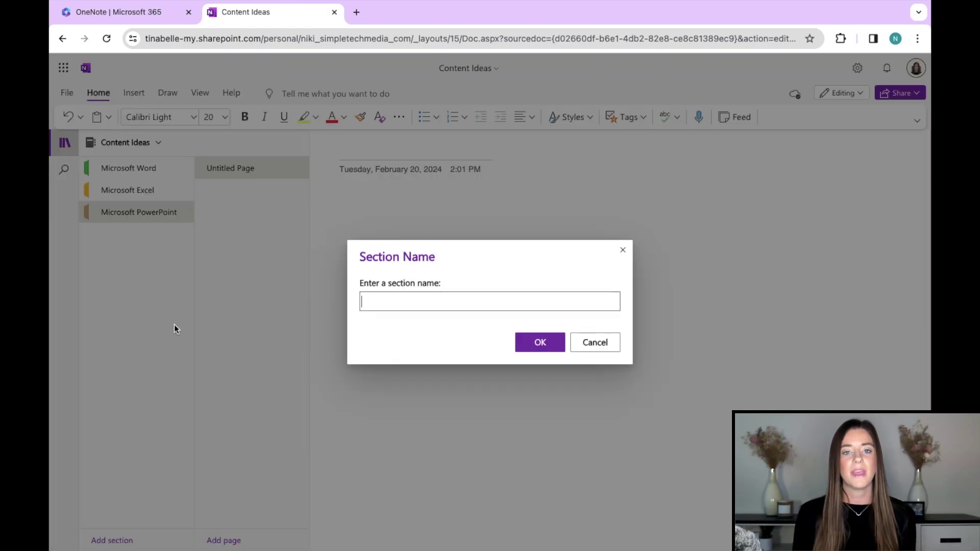
pyautogui.write('Educ')
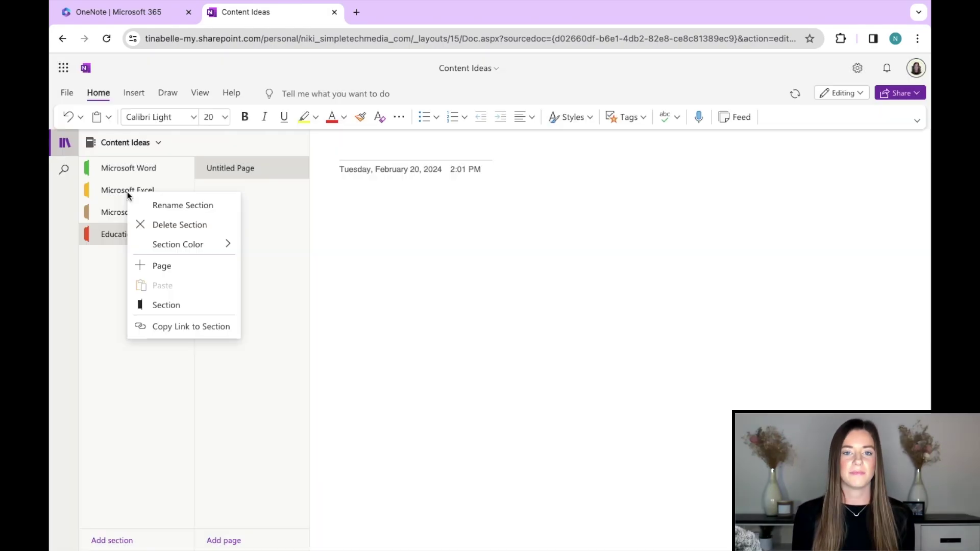
# Color the Microsoft Excel section Blue, the Microsoft PowerPoint section Magenta and the Educational Technology section Purple Mist
pyautogui.moveTo(183, 243)
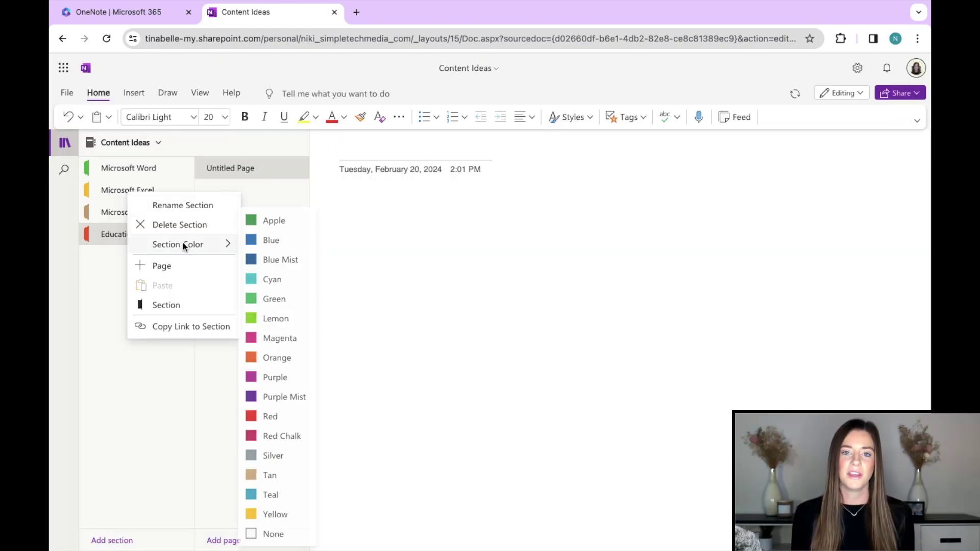
pyautogui.click(269, 241)
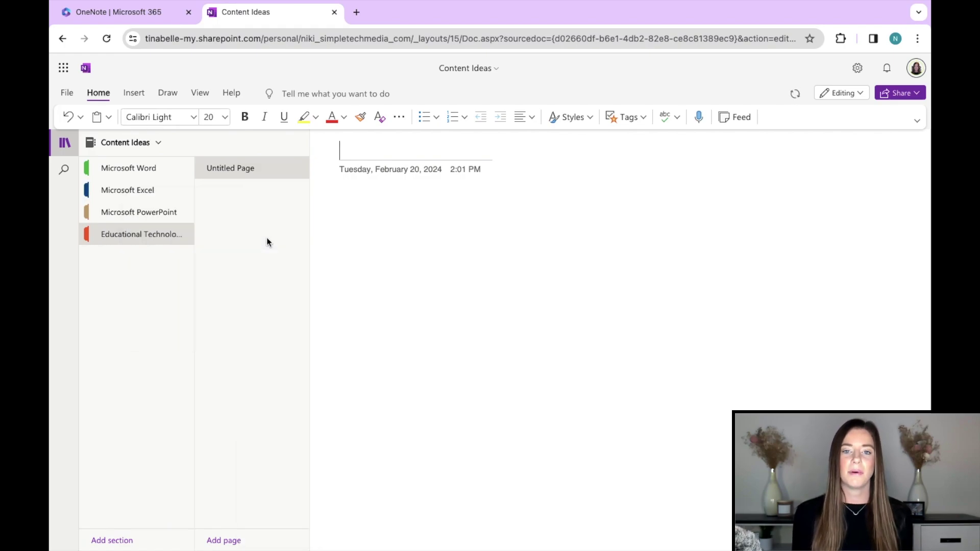
pyautogui.rightClick(144, 212)
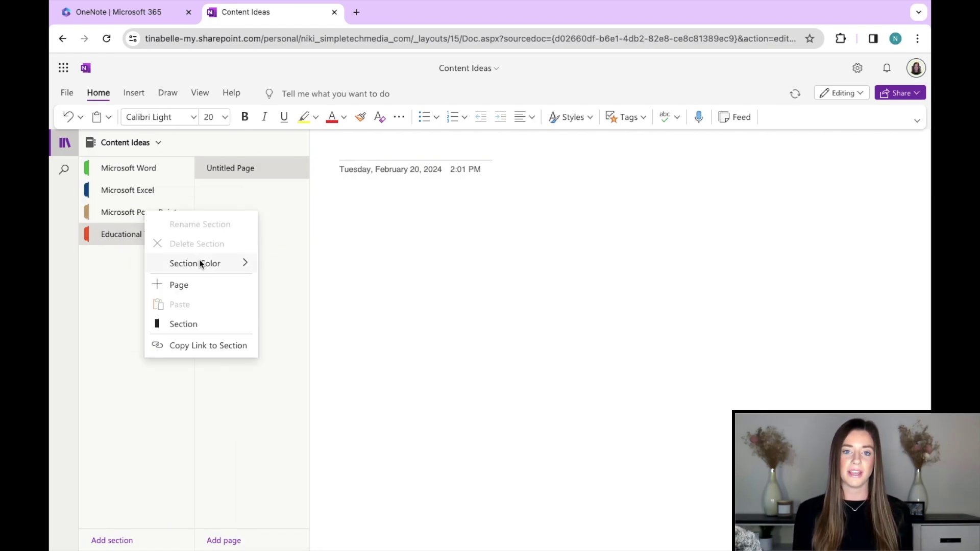
pyautogui.moveTo(219, 261)
pyautogui.click(293, 338)
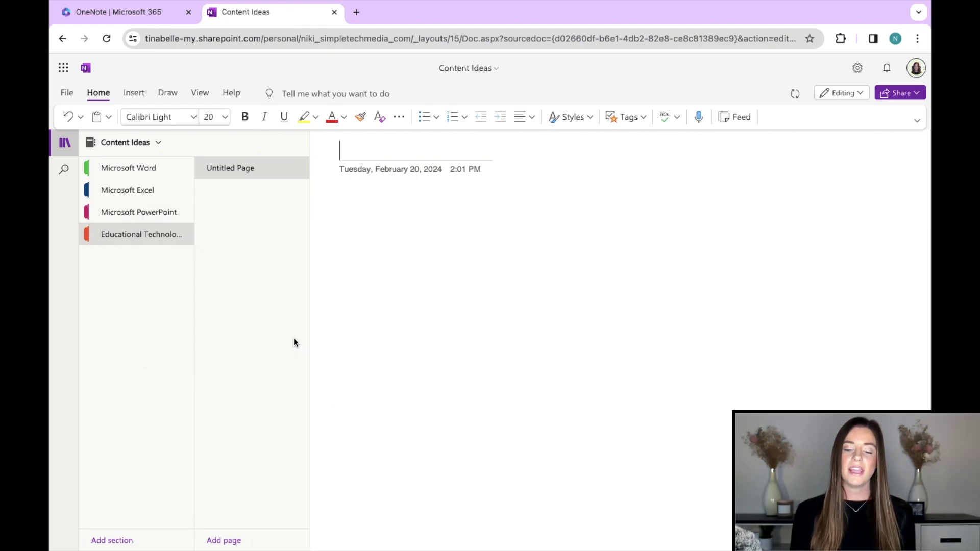
pyautogui.rightClick(155, 236)
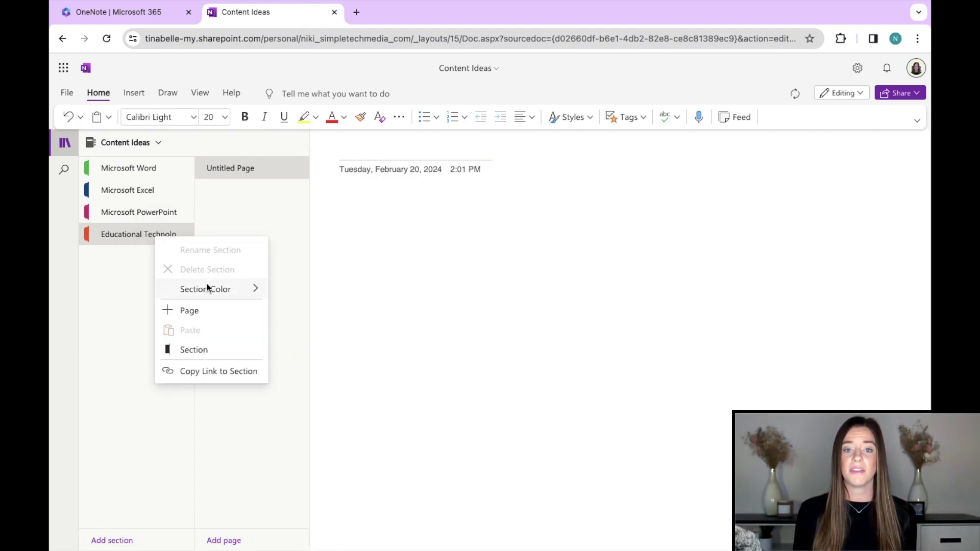
pyautogui.moveTo(207, 284)
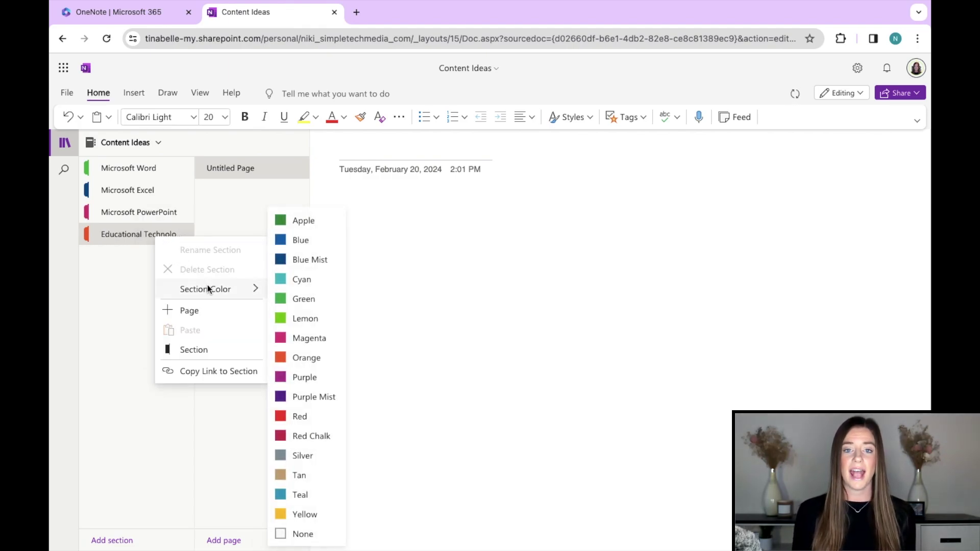
pyautogui.click(320, 394)
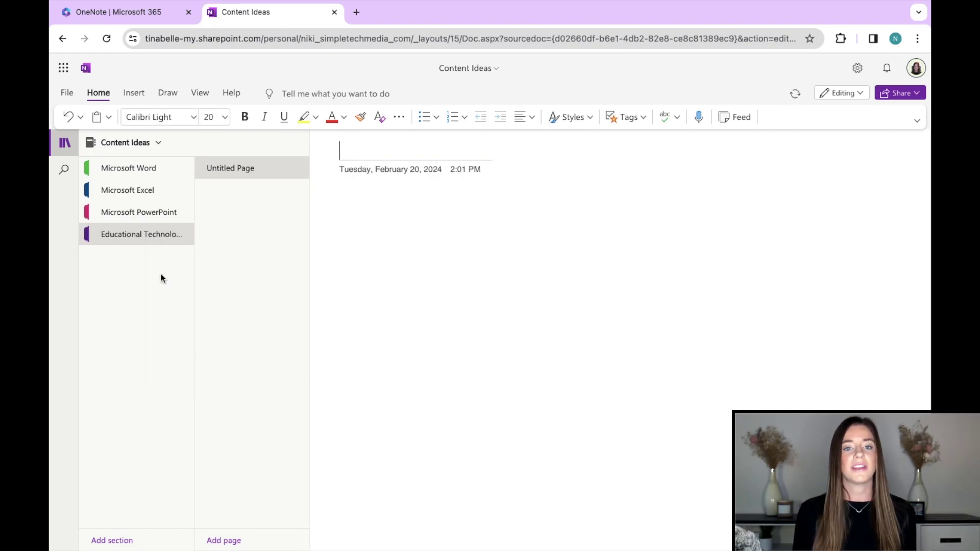
# Title the untitled page in the Microsoft Word section "Ways to Enhance Productivity"
pyautogui.click(131, 172)
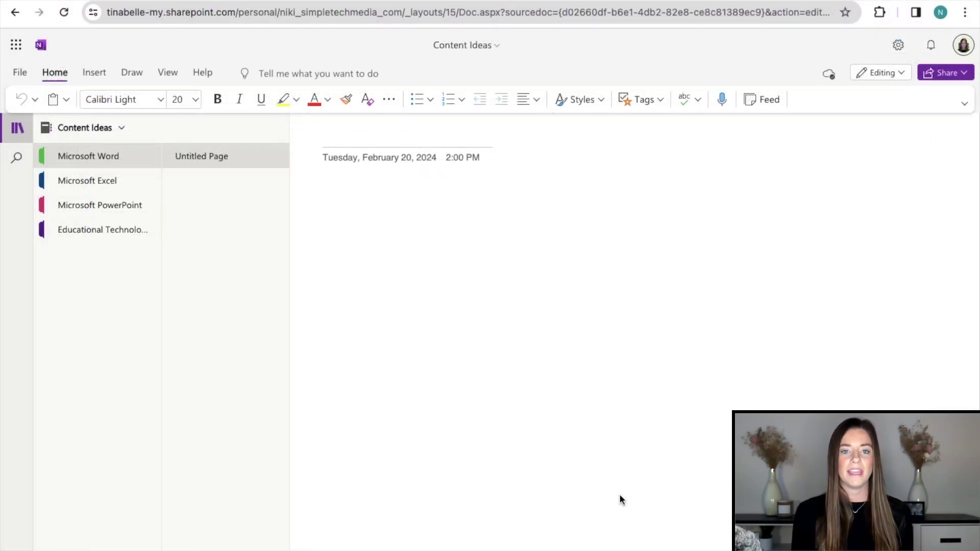
pyautogui.write('Way')
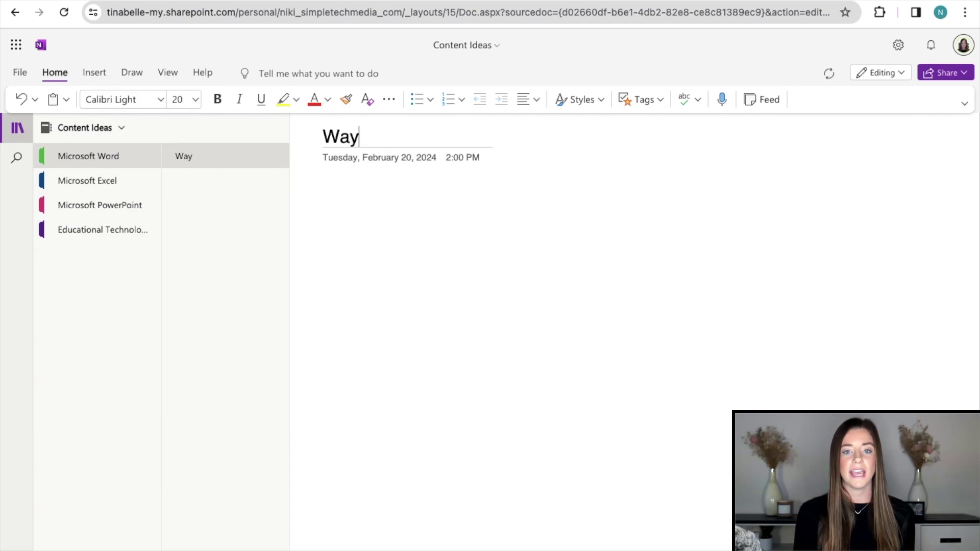
pyautogui.write('s to Enhance P')
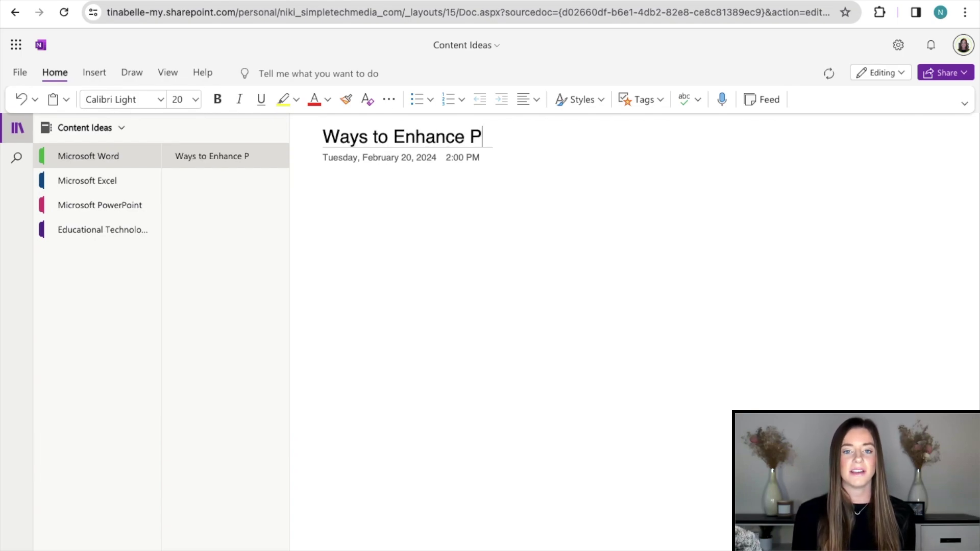
pyautogui.write('roductivity')
pyautogui.press('Return')
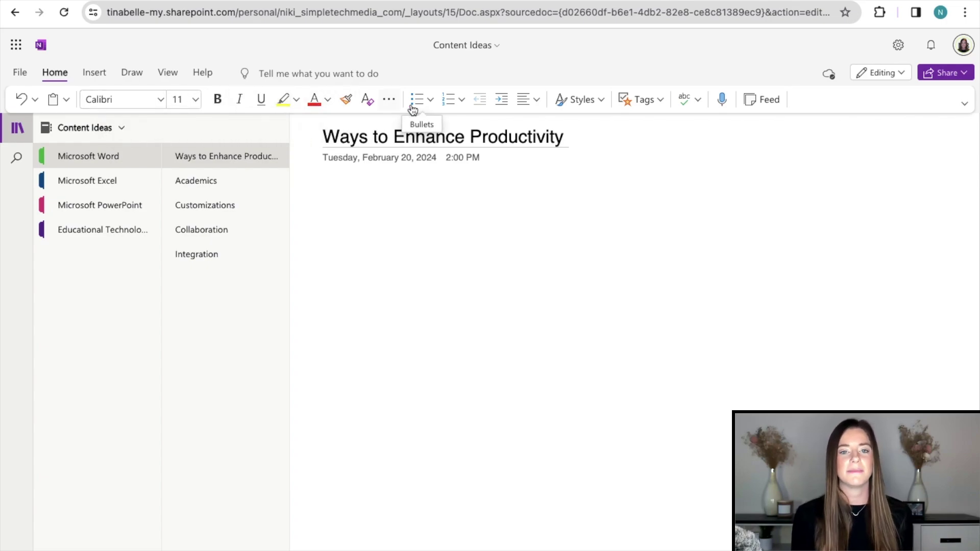
# Start a bulleted list on the Ways to Enhance Productivity page with "Keyboard Shortcuts" and the sub-bullet "CTRL + A"
pyautogui.click(448, 107)
pyautogui.click(448, 107)
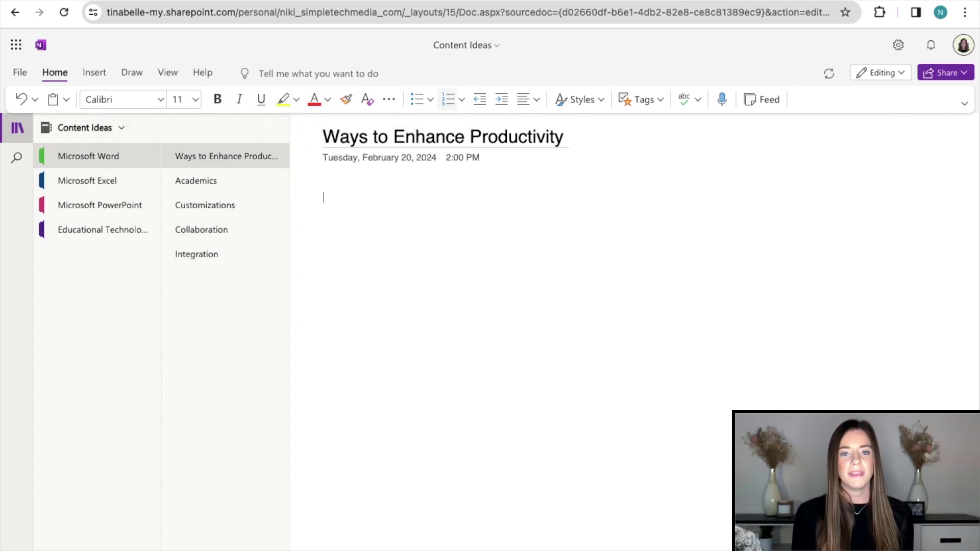
pyautogui.click(414, 102)
pyautogui.write('Keyboard Shortcuts')
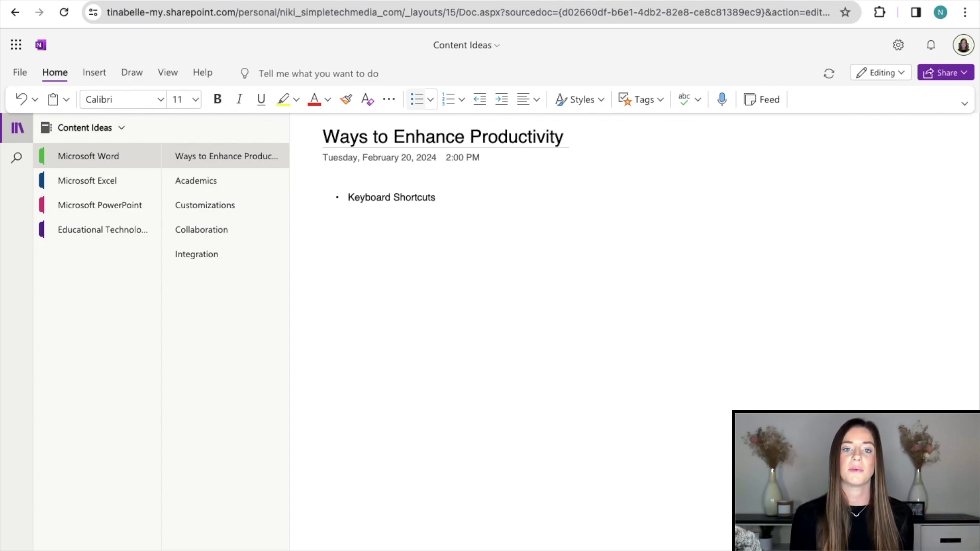
pyautogui.write(' CTRL + A')
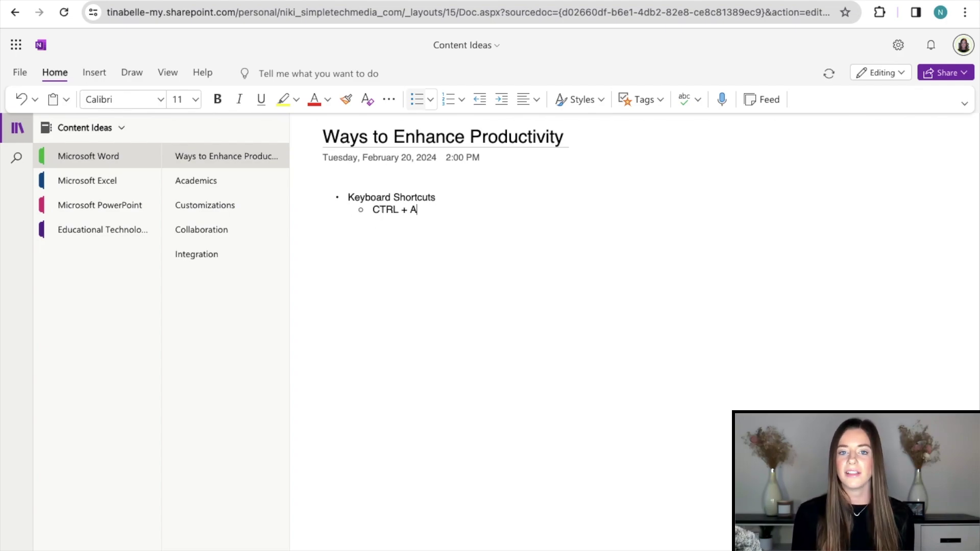
# Add the sub-bullets "CTRL + S" and "CTRL + Z" under Keyboard Shortcuts and begin another one with "CTRL"
pyautogui.press('Return')
pyautogui.write('CTRL + S')
pyautogui.press('Return')
pyautogui.write('CTRL ')
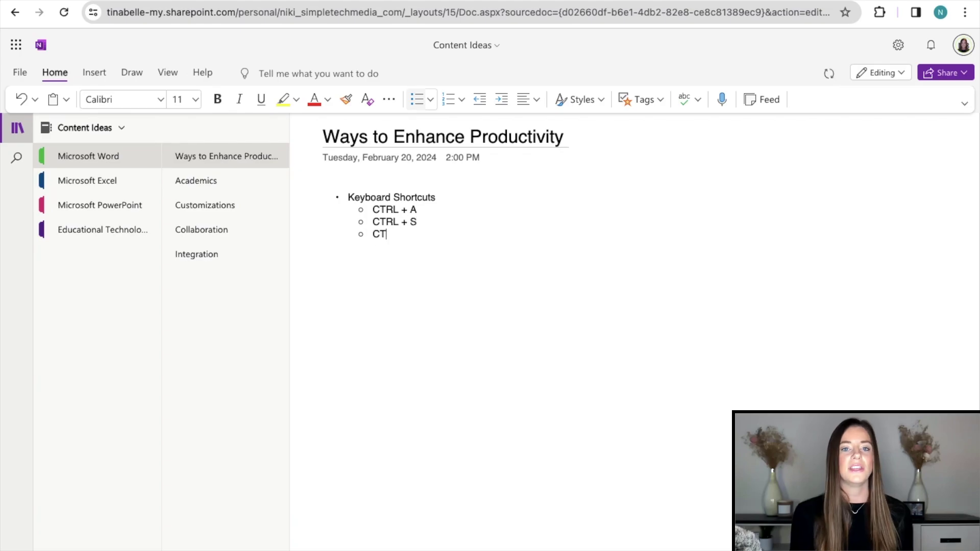
pyautogui.write('+ Z')
pyautogui.press('Return')
pyautogui.write('CTRL')
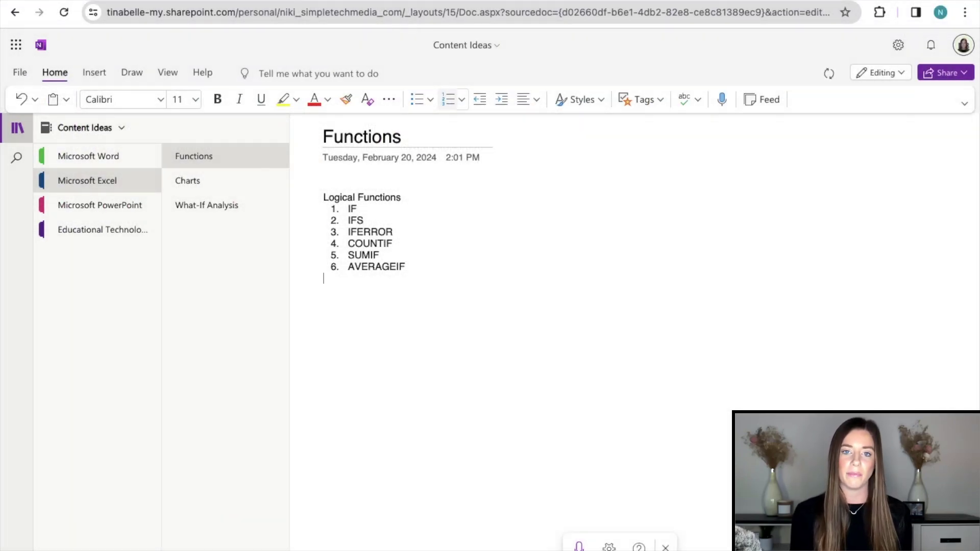
# Add the heading "Lookup Functions" below the logical functions and dictate a numbered list under it: V lookup, H look up, Index, Match
pyautogui.press('Return')
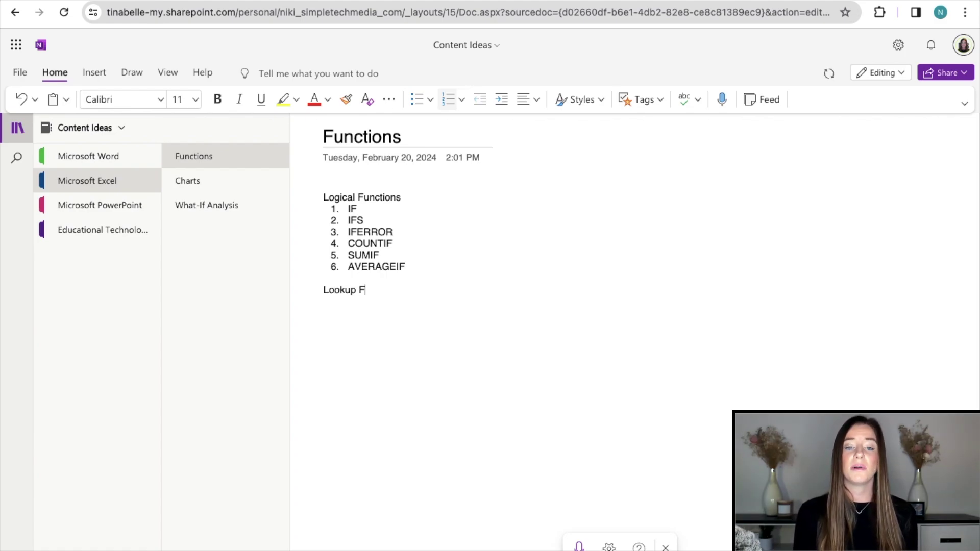
pyautogui.write('Lookup Functions')
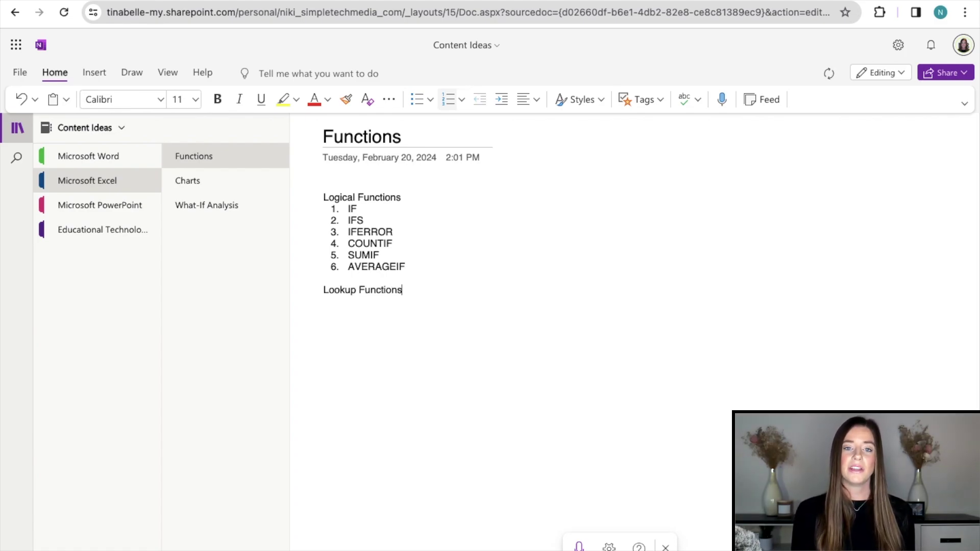
pyautogui.press('Return')
pyautogui.click(448, 99)
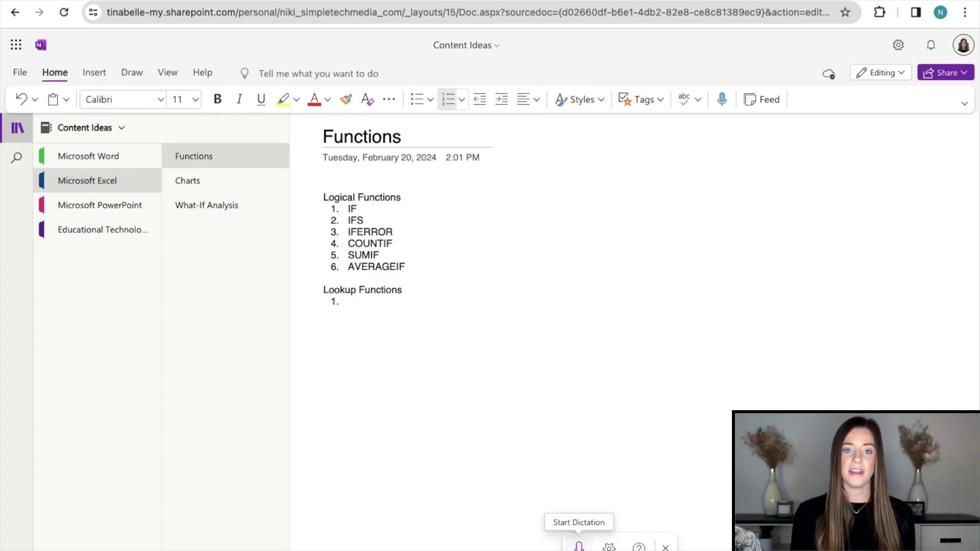
pyautogui.click(579, 546)
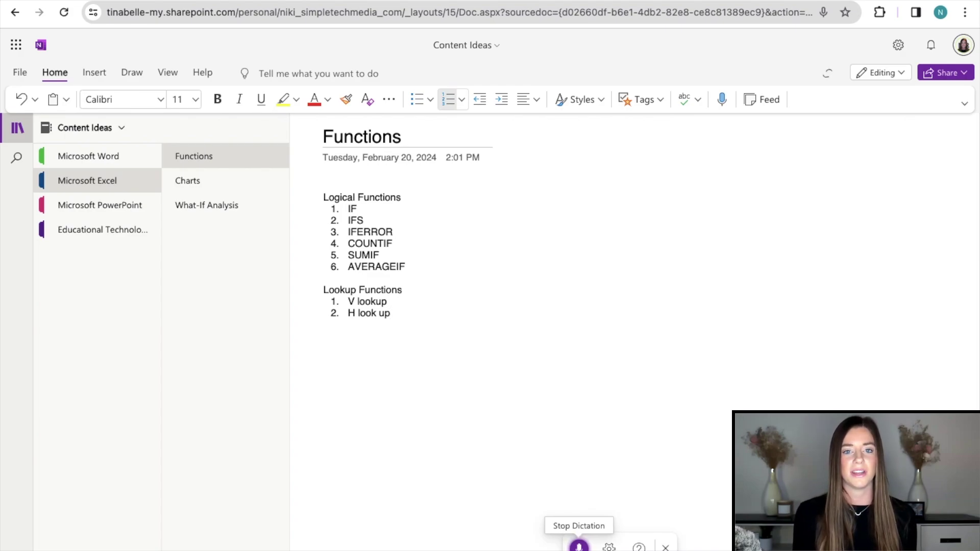
pyautogui.click(578, 546)
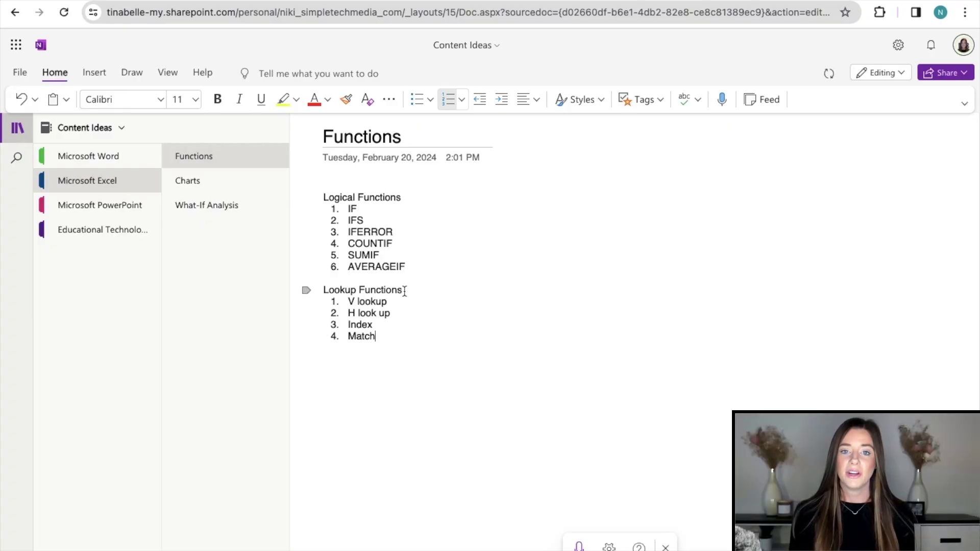
# Tag the "Lookup Functions" heading as Important and the "Logical Functions" heading as Idea
pyautogui.click(305, 289)
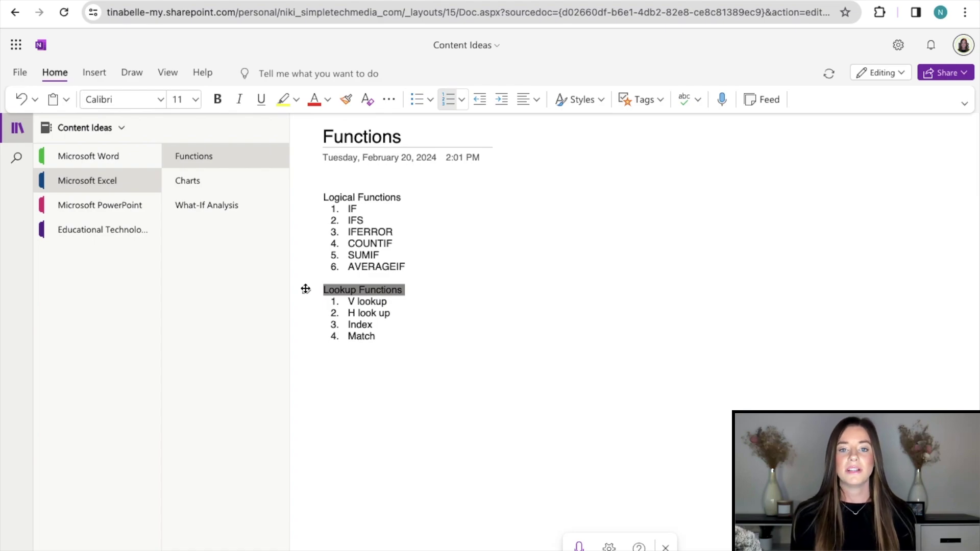
pyautogui.click(655, 102)
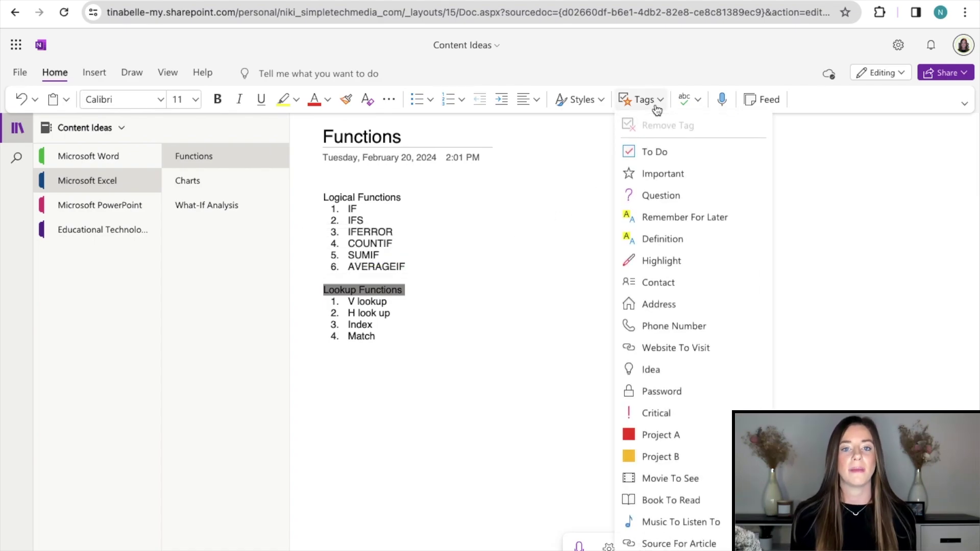
pyautogui.click(648, 176)
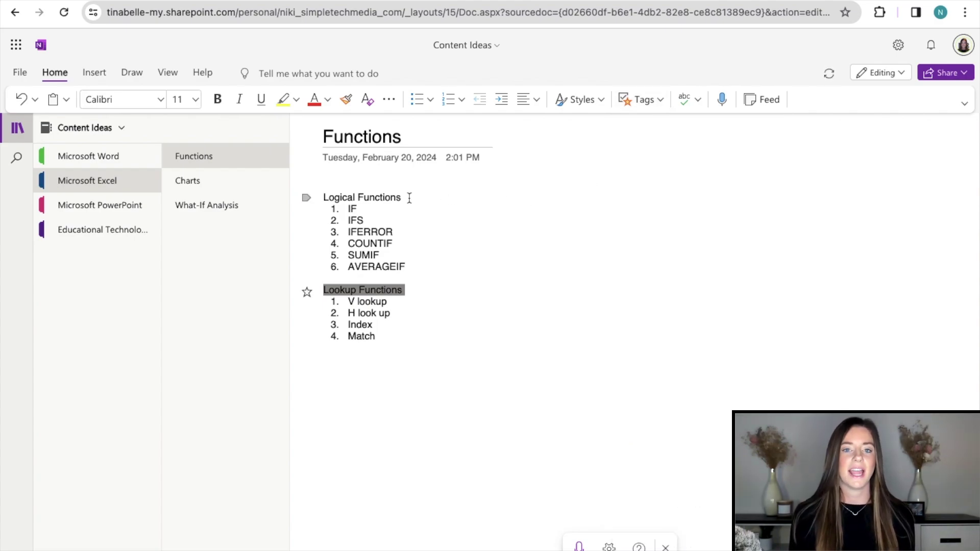
pyautogui.moveTo(409, 198); pyautogui.dragTo(323, 197)
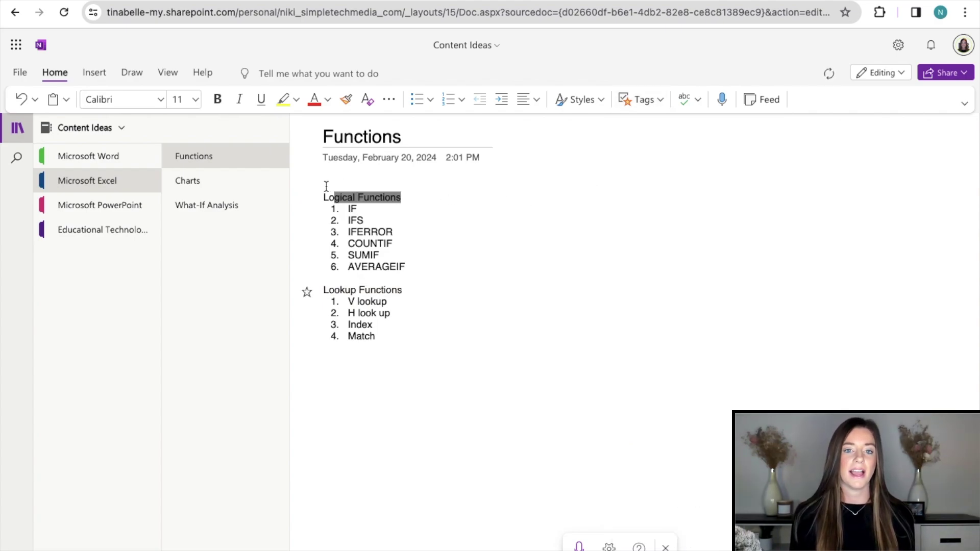
pyautogui.click(642, 102)
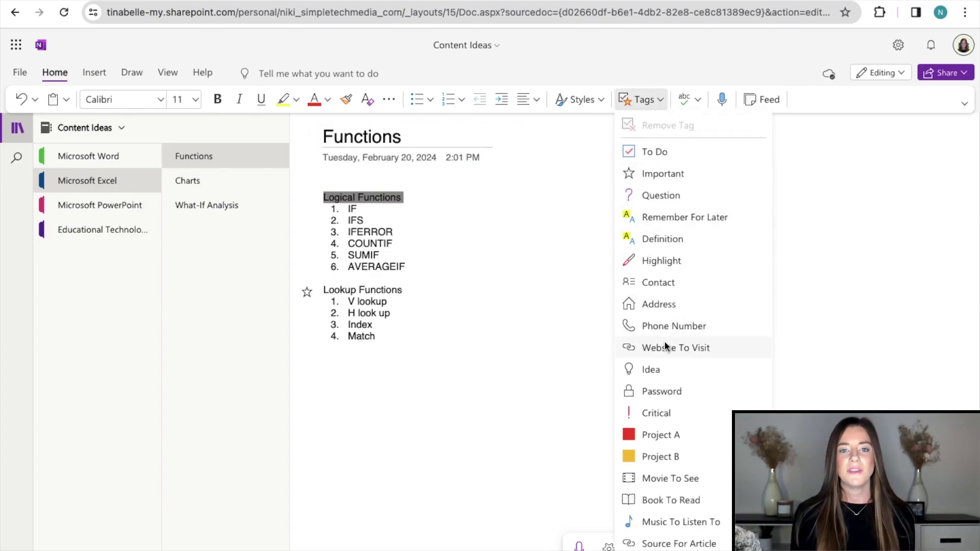
pyautogui.click(659, 367)
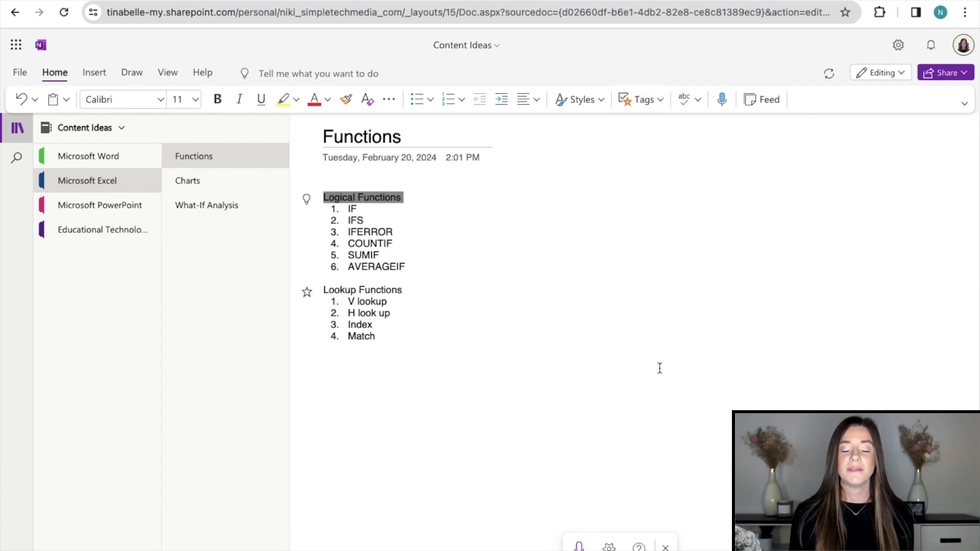
pyautogui.click(598, 323)
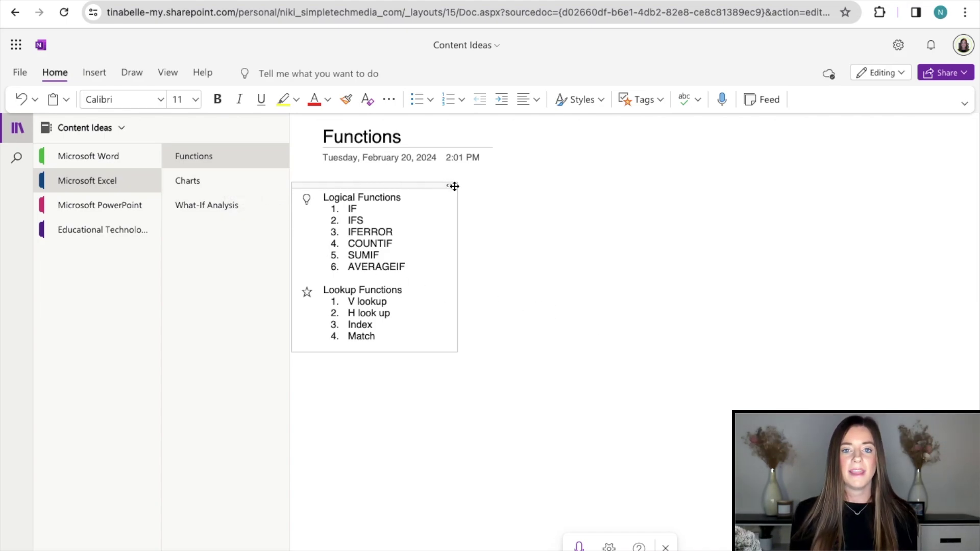
# Widen the note container holding both function lists and shift it slightly to the right on the page
pyautogui.moveTo(456, 185)
pyautogui.mouseDown()
pyautogui.moveTo(543, 187)
pyautogui.moveTo(553, 223)
pyautogui.moveTo(468, 188)
pyautogui.moveTo(580, 194)
pyautogui.mouseUp()
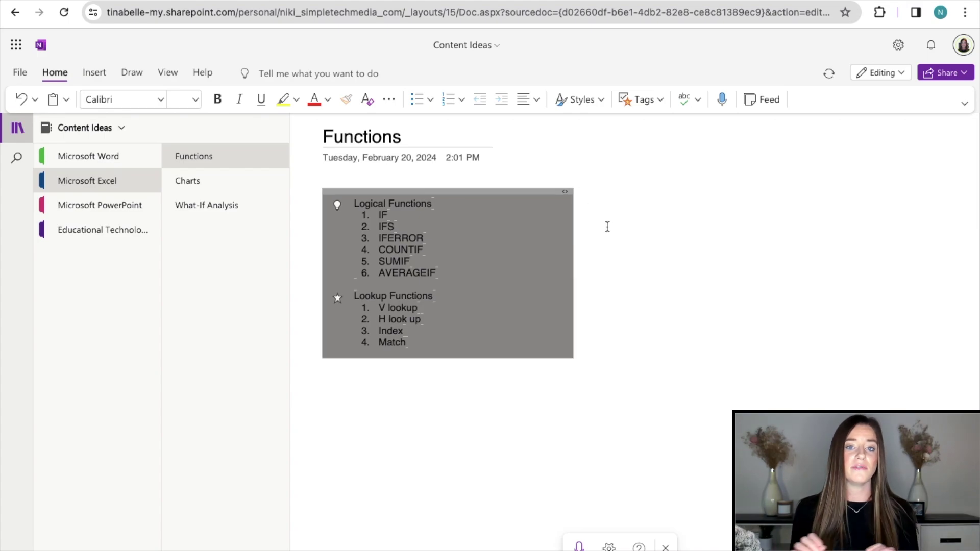
pyautogui.click(504, 215)
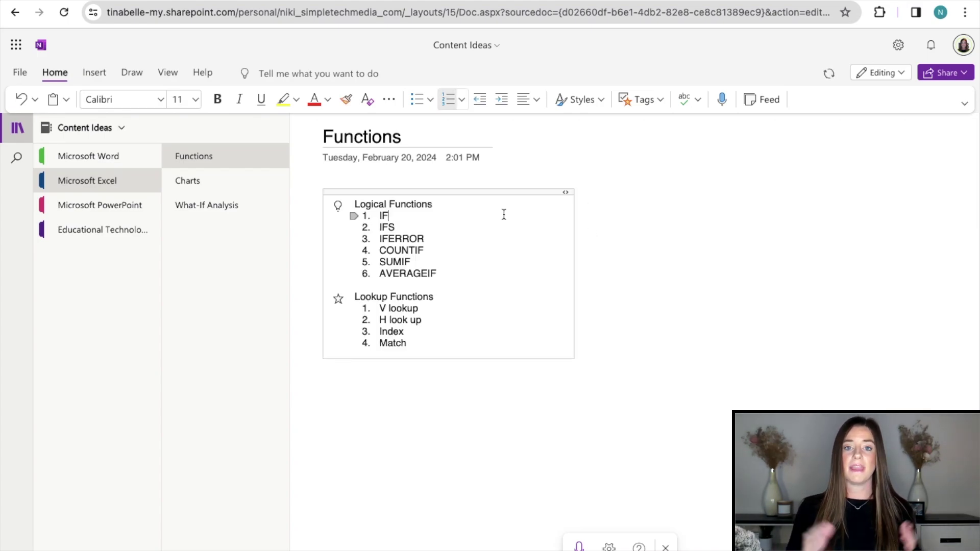
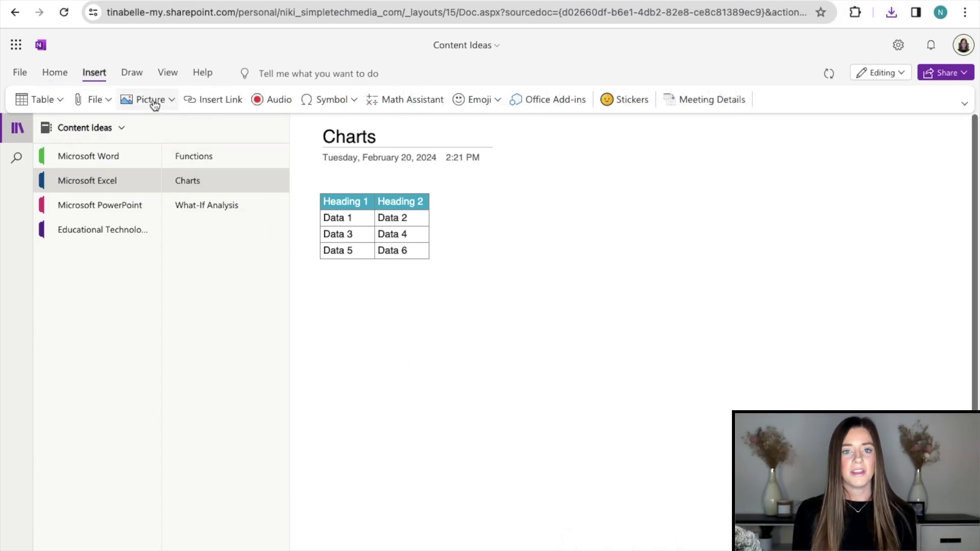
# Insert the image Picture.png from the Desktop folder below the table on the Charts page
pyautogui.click(152, 101)
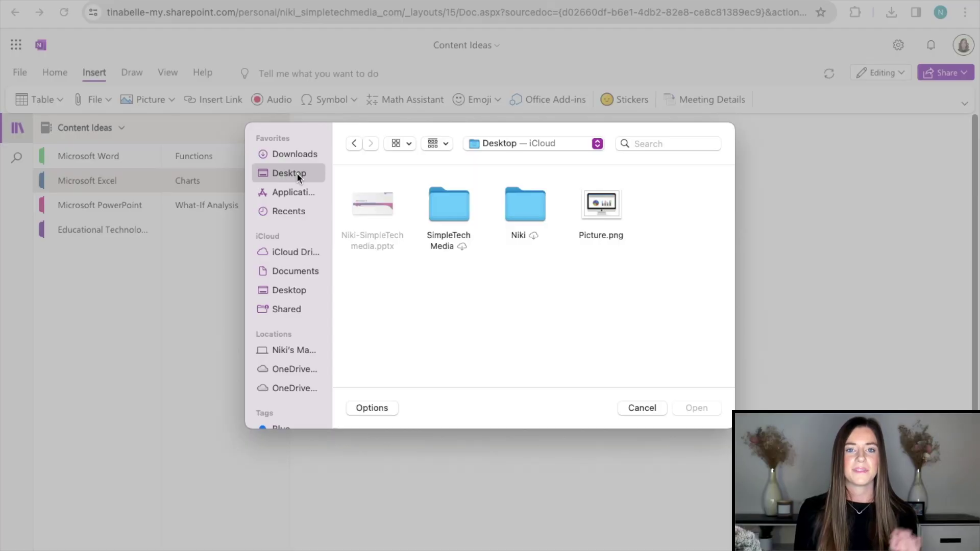
pyautogui.click(597, 203)
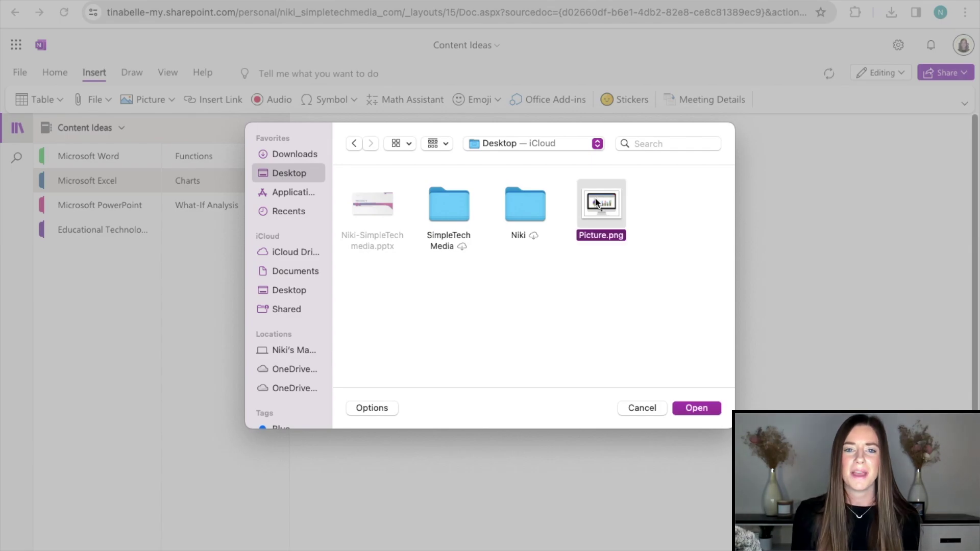
pyautogui.click(695, 409)
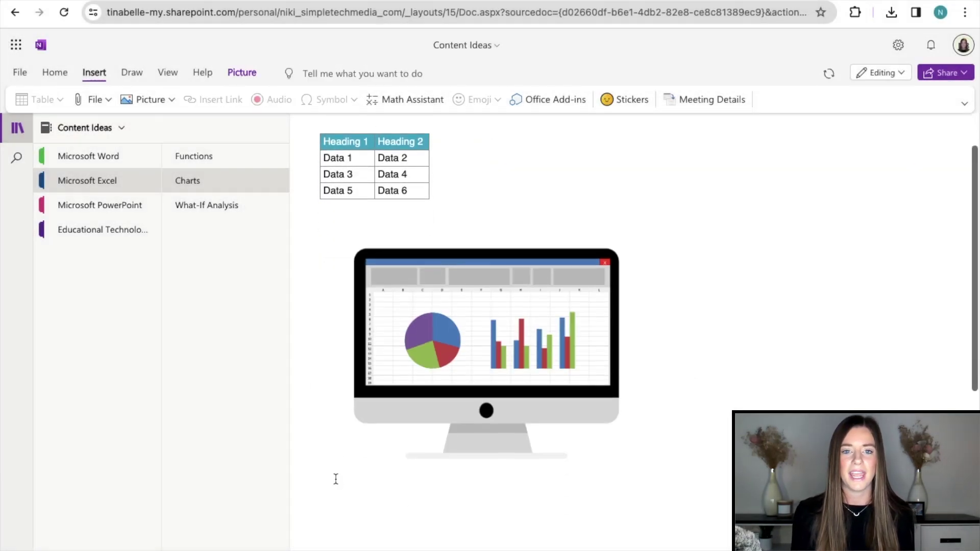
# Change the alignment of the inserted computer picture on the Charts page
pyautogui.moveTo(439, 334); pyautogui.dragTo(601, 324)
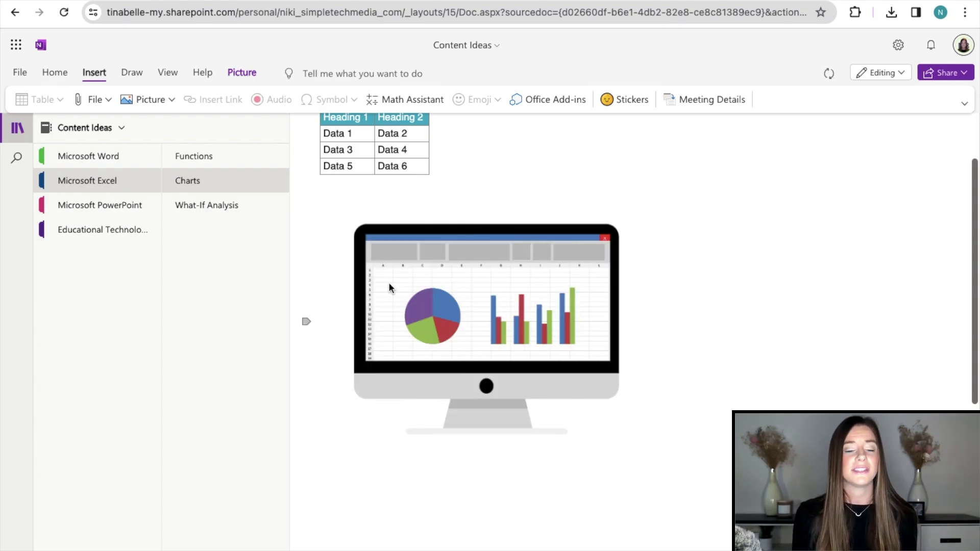
pyautogui.click(57, 72)
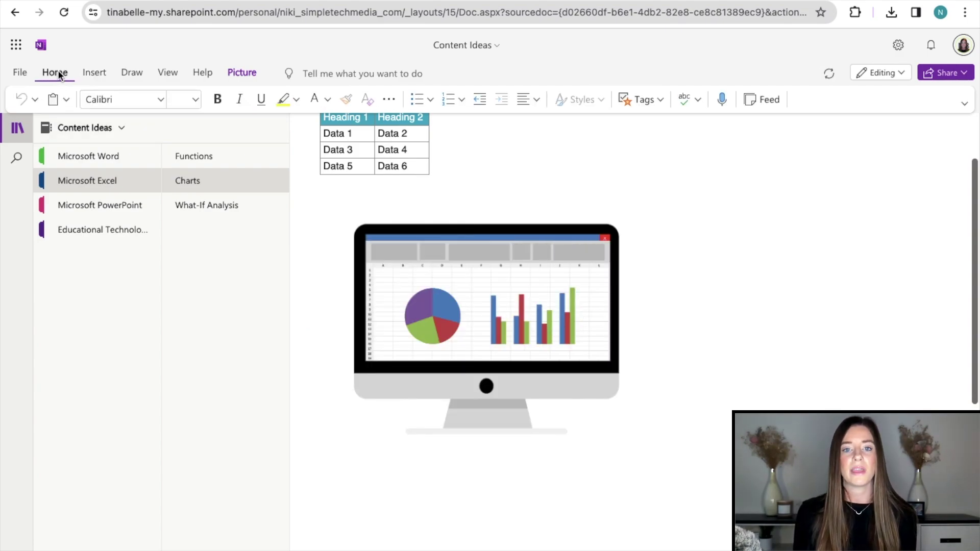
pyautogui.click(520, 104)
pyautogui.click(557, 143)
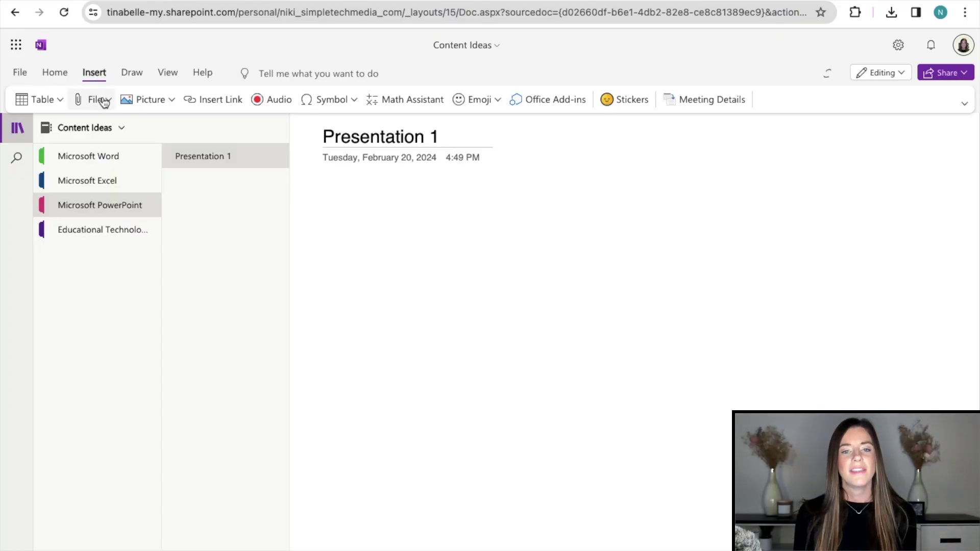
# Upload the SimpleTech media .pptx file from the Desktop to OneDrive and insert it as a link on the Presentation 1 page
pyautogui.click(102, 100)
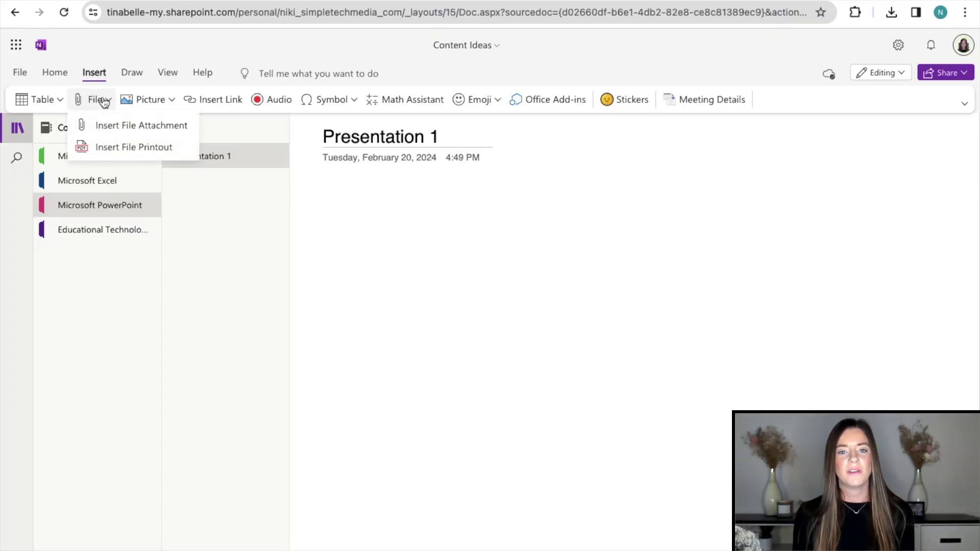
pyautogui.click(121, 126)
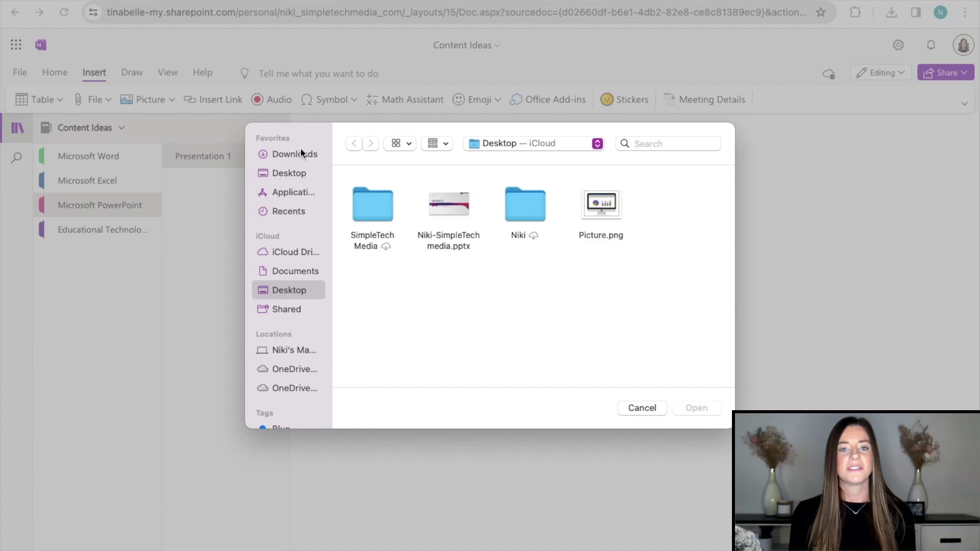
pyautogui.click(462, 204)
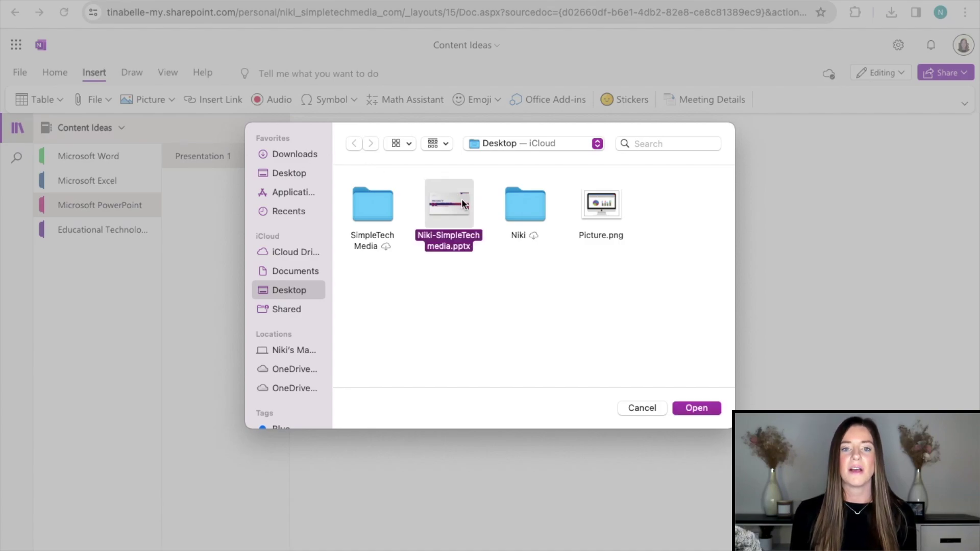
pyautogui.click(703, 409)
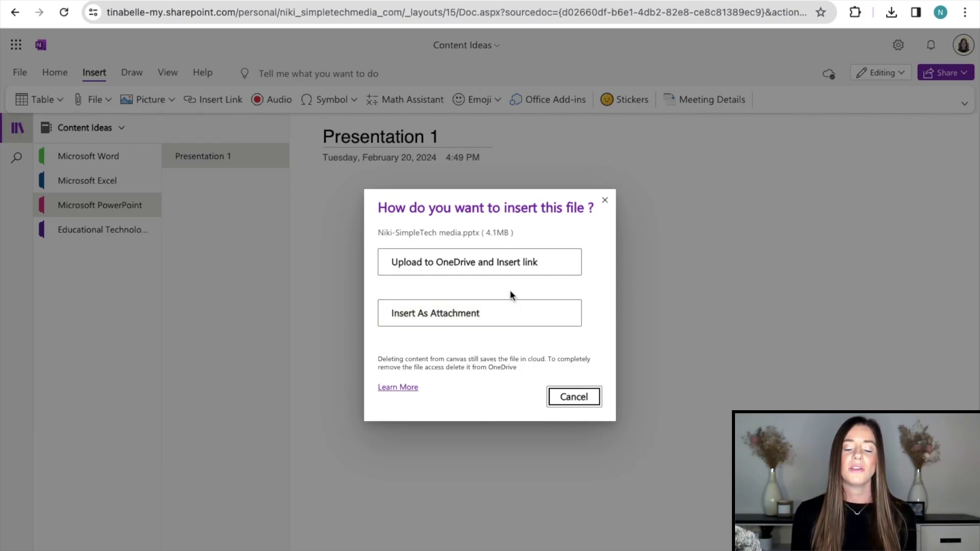
pyautogui.click(498, 264)
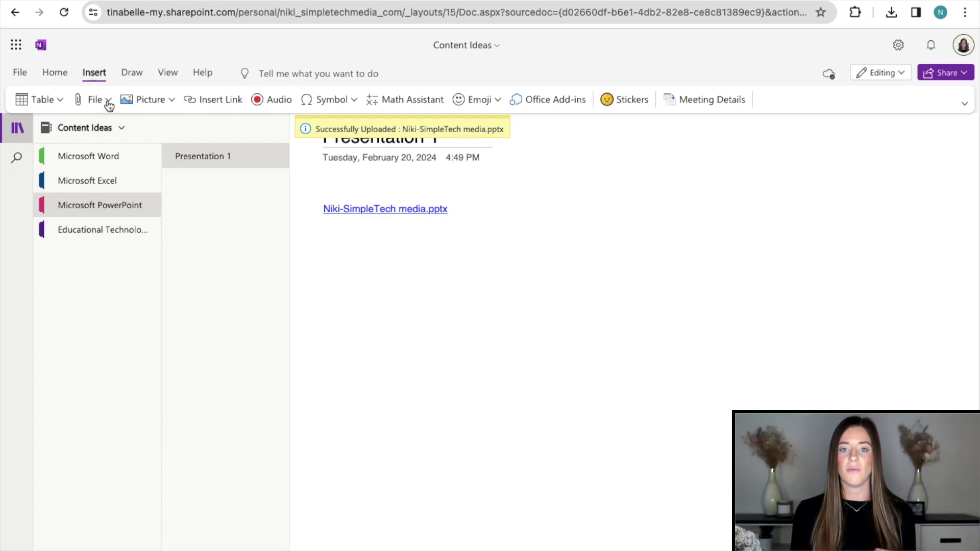
# Insert the SimpleTech media .pptx file from the Desktop as an attachment on the Presentation 1 page, and open the linked presentation above it
pyautogui.click(99, 100)
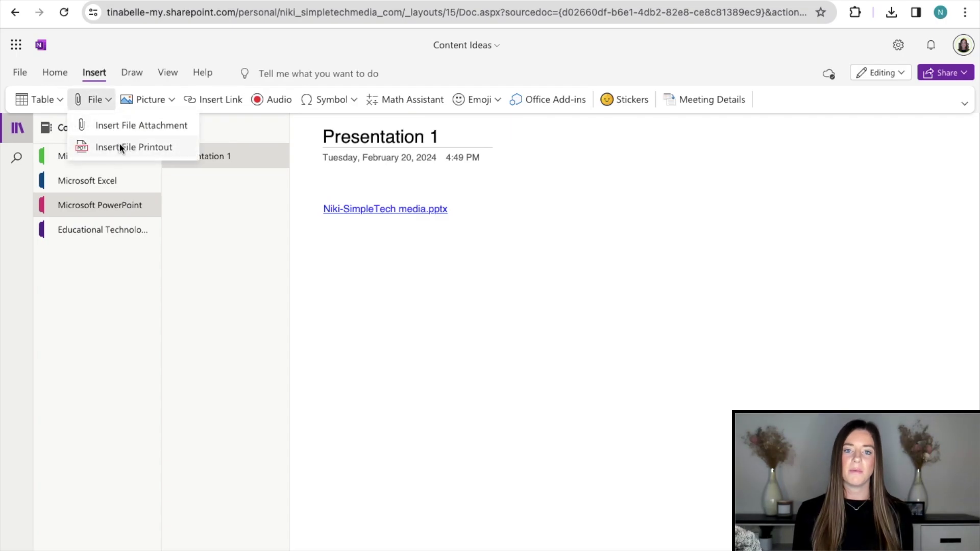
pyautogui.click(128, 124)
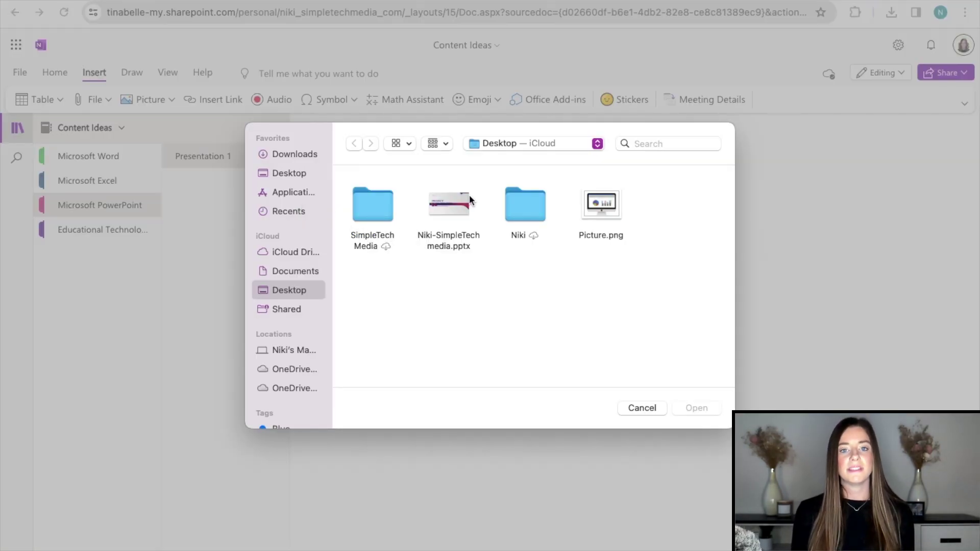
pyautogui.click(461, 197)
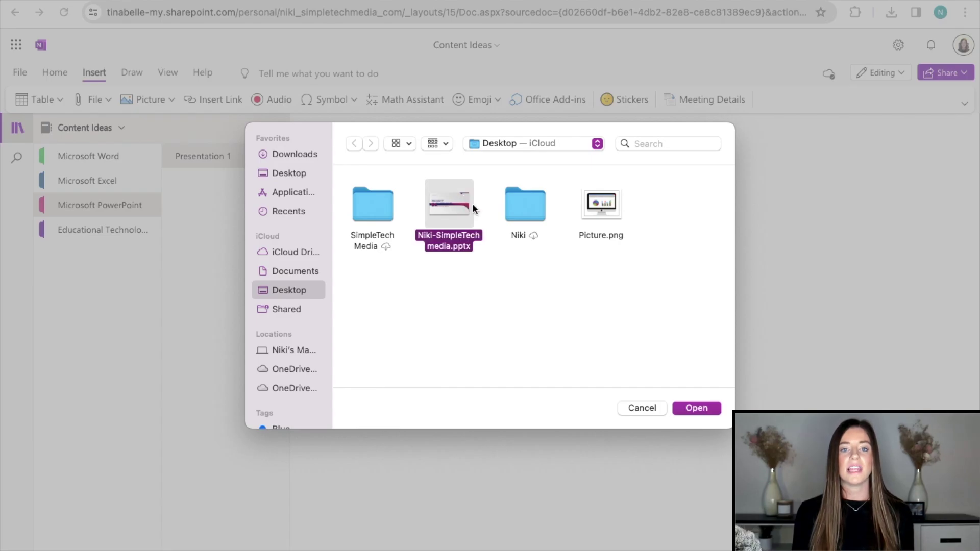
pyautogui.click(695, 408)
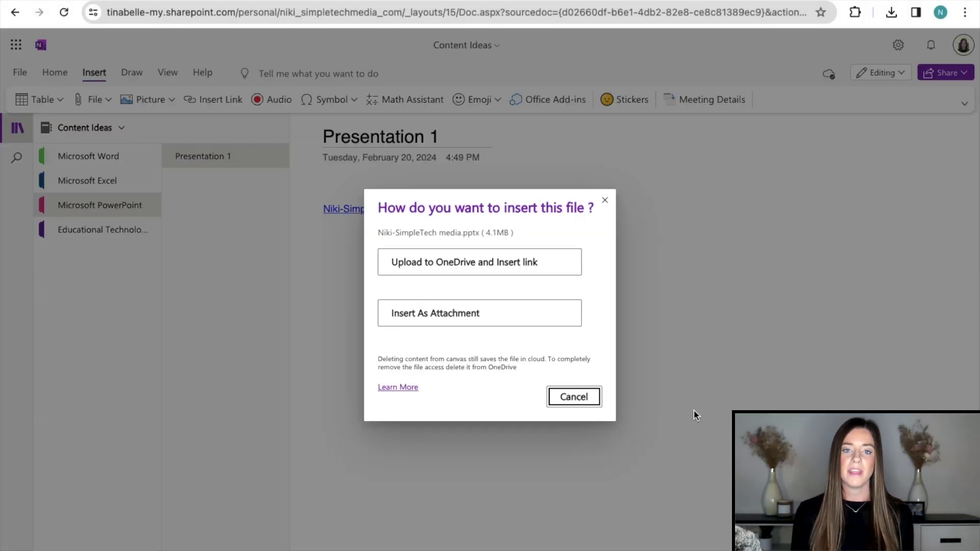
pyautogui.click(485, 320)
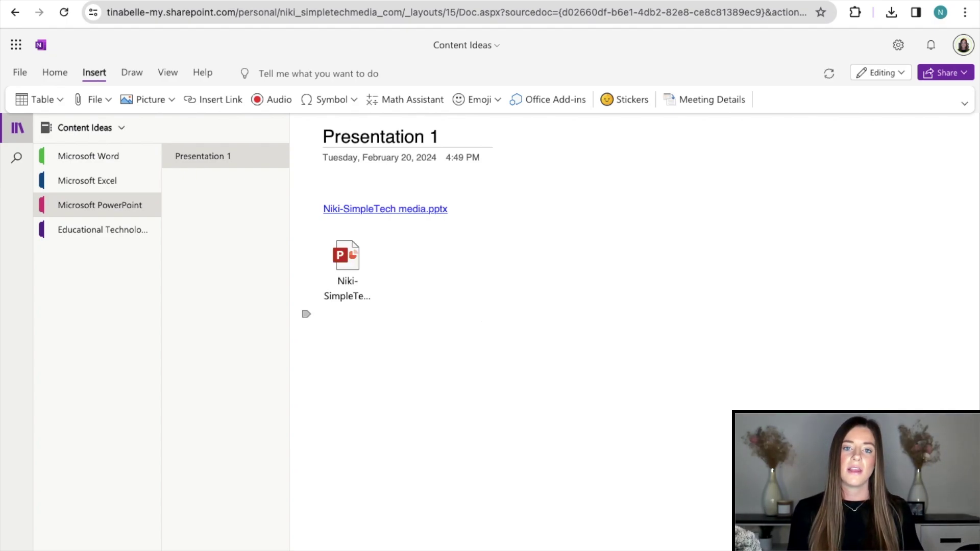
pyautogui.click(368, 211)
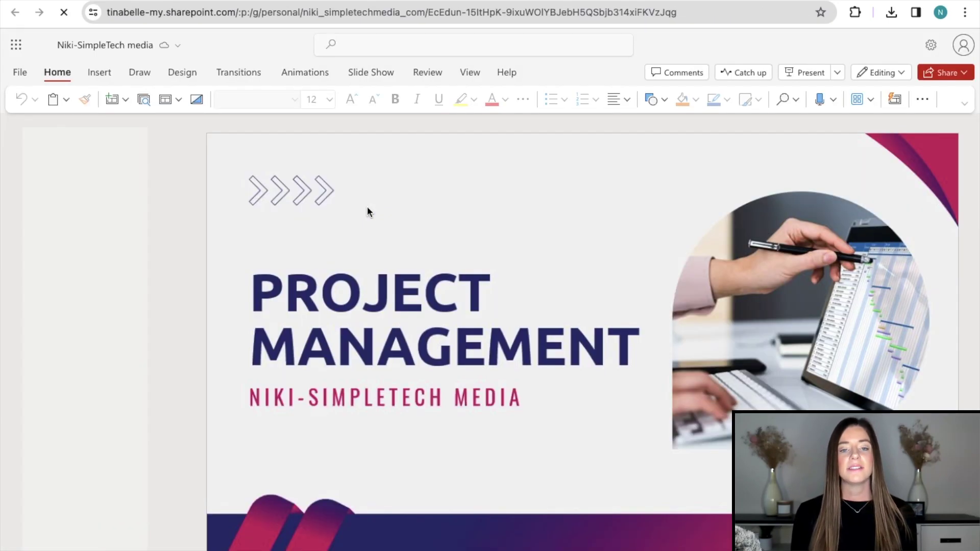
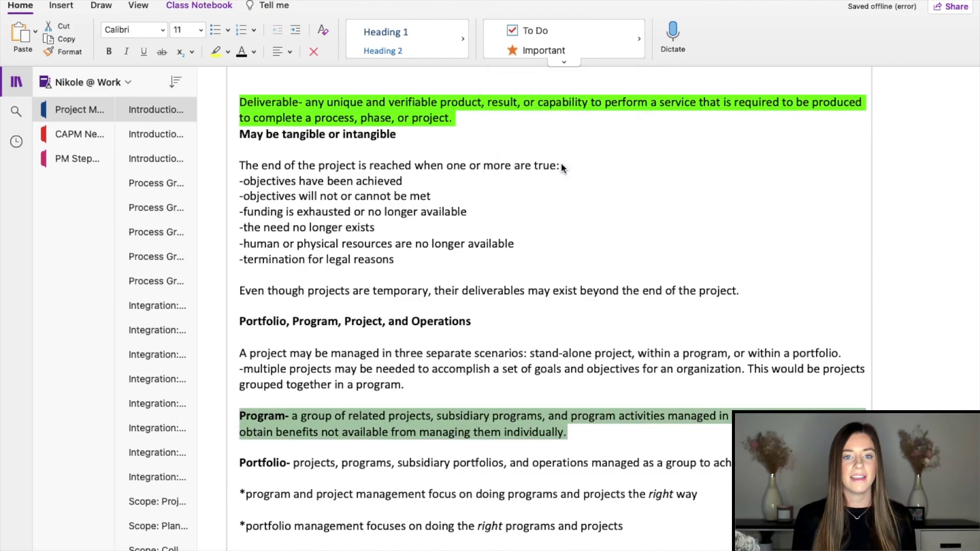
# Tag the two asterisked program and portfolio lines as Important, and the Program, Portfolio and Operations management paragraphs as Definition
pyautogui.moveTo(632, 394); pyautogui.dragTo(238, 363)
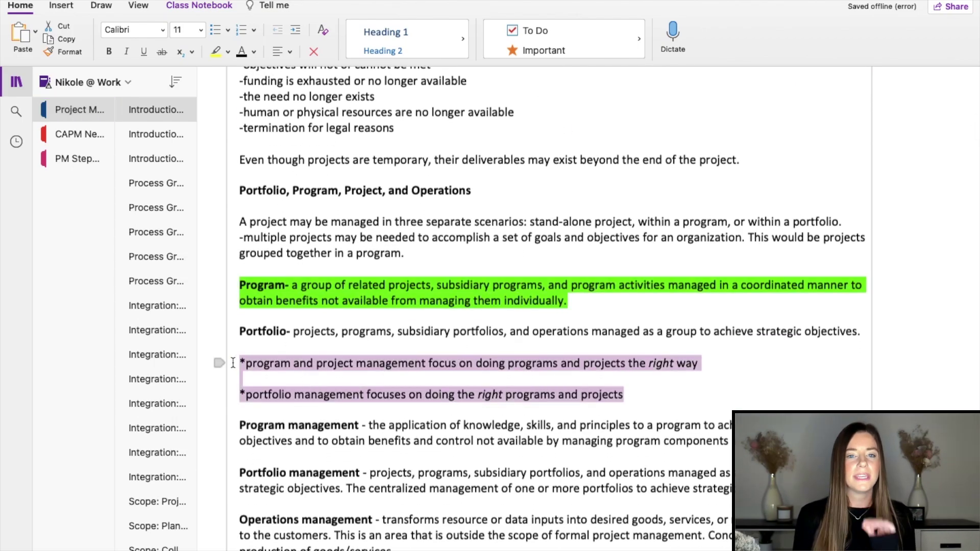
pyautogui.click(534, 50)
pyautogui.scroll(-2, 453, 365)
pyautogui.moveTo(391, 495); pyautogui.dragTo(240, 363)
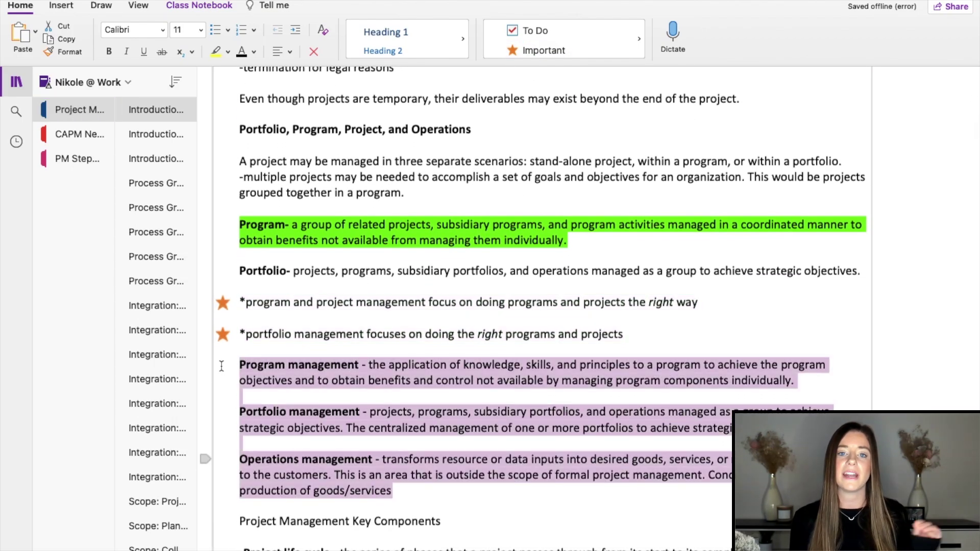
pyautogui.click(639, 39)
pyautogui.click(536, 162)
# Tag the Project Management Key Components line as Important and deselect it
pyautogui.scroll(-6, 506, 406)
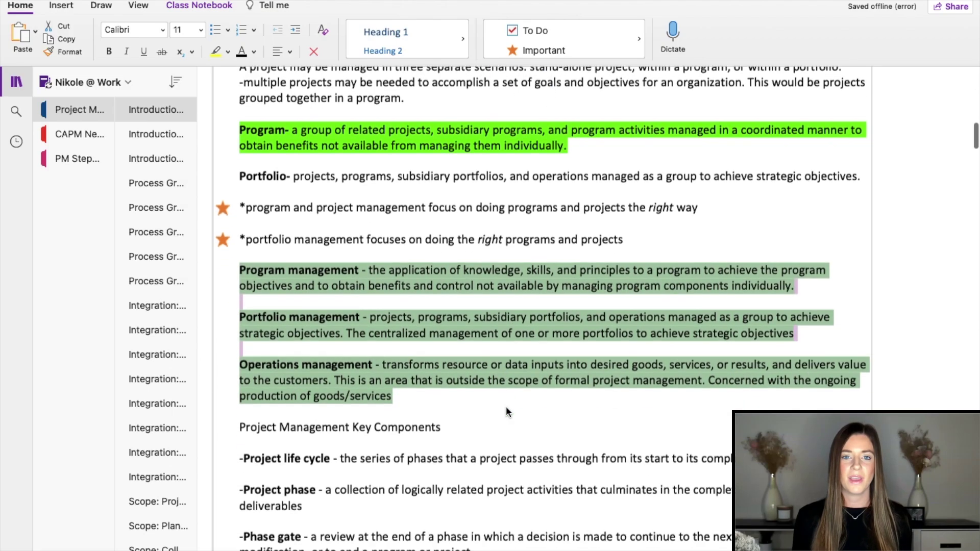
pyautogui.moveTo(444, 356); pyautogui.dragTo(239, 353)
pyautogui.click(556, 56)
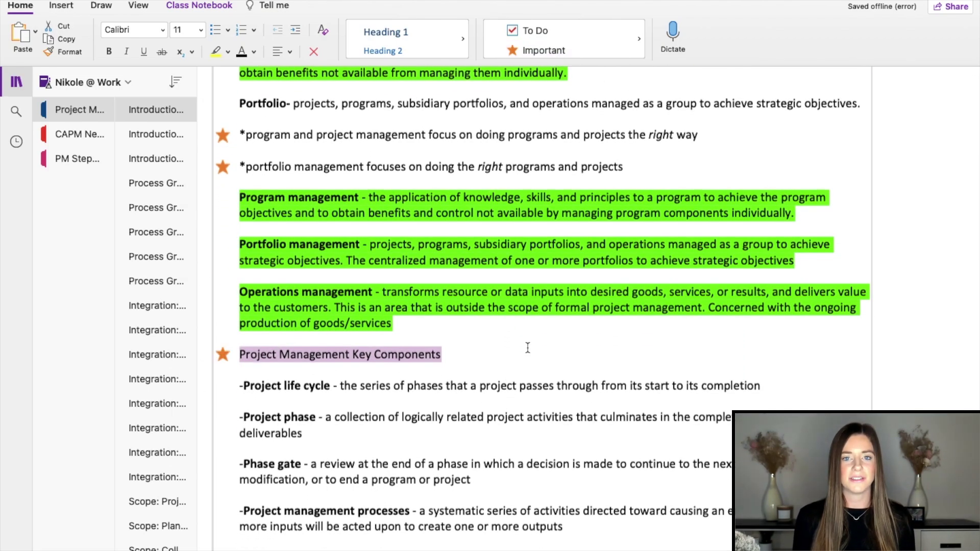
pyautogui.click(527, 346)
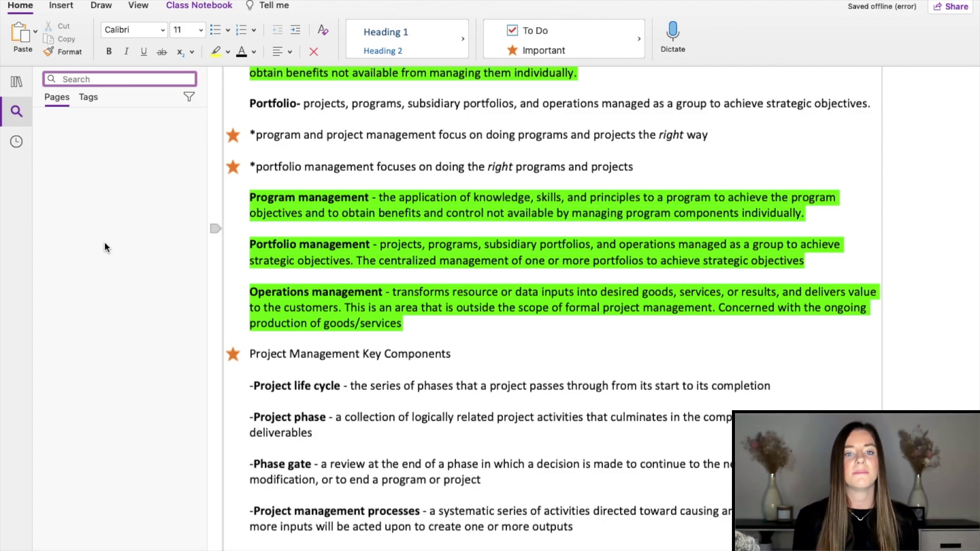
# Search the notebook's tags for "important" and go to each tagged note in the results
pyautogui.click(88, 98)
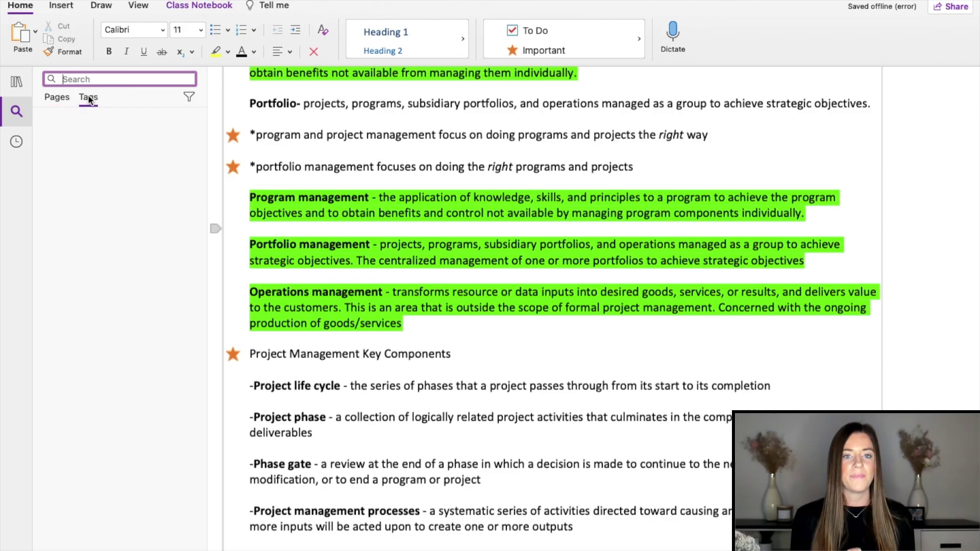
pyautogui.write('important')
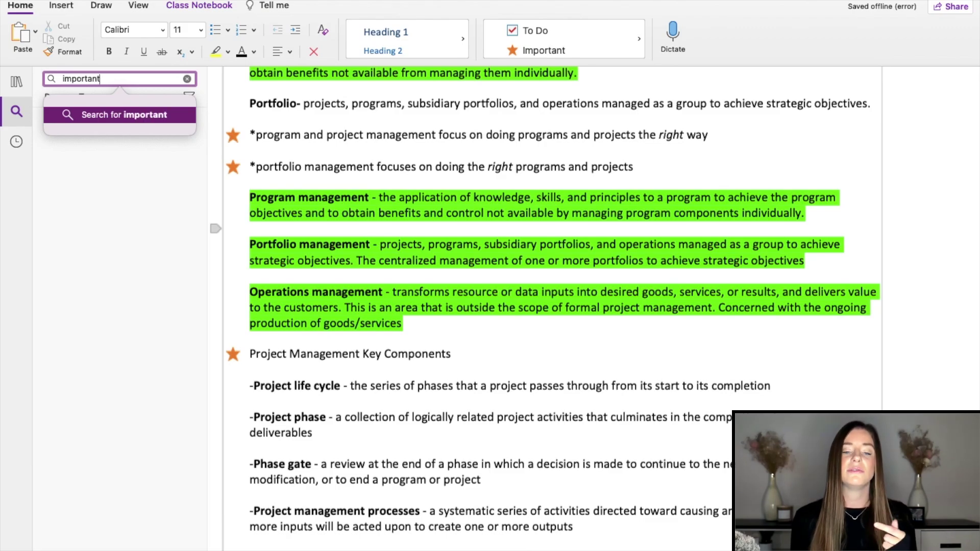
pyautogui.press('Return')
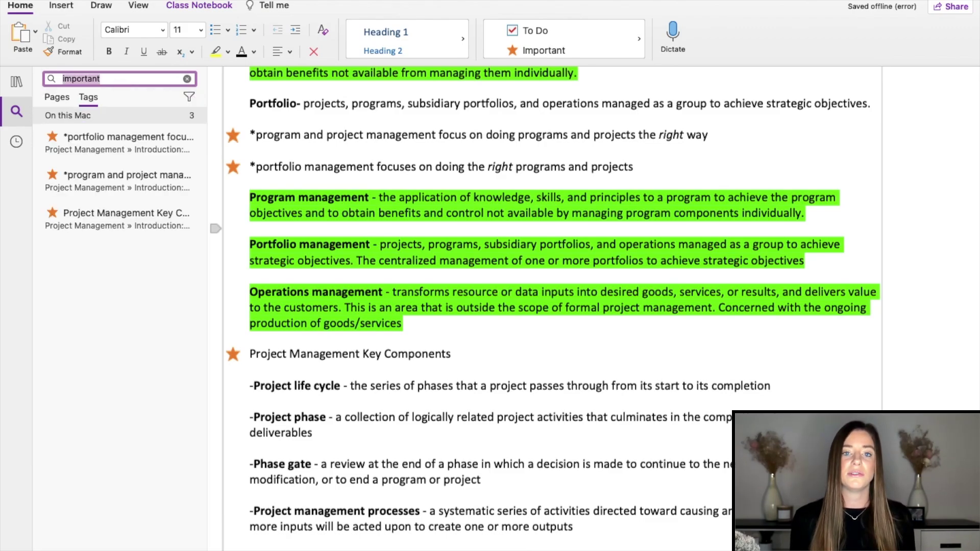
pyautogui.click(100, 139)
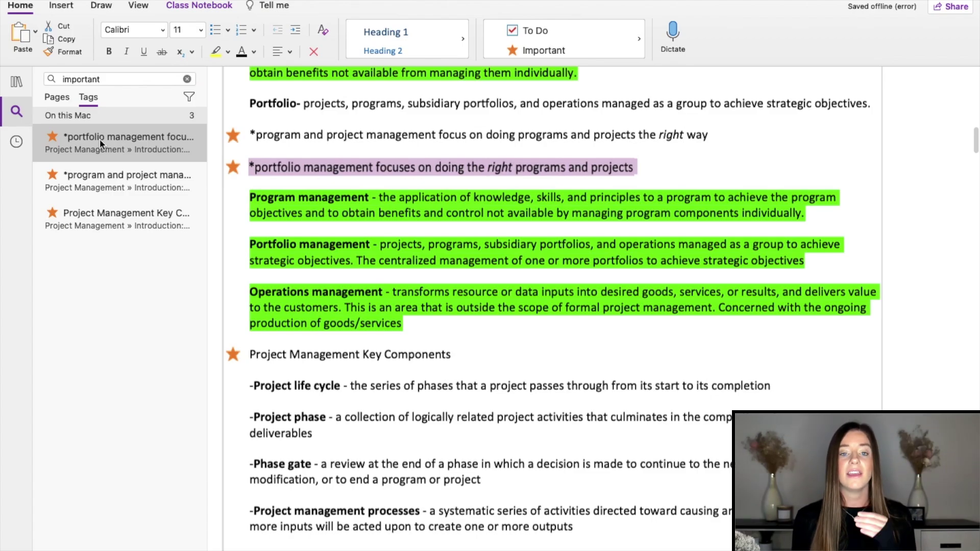
pyautogui.click(96, 185)
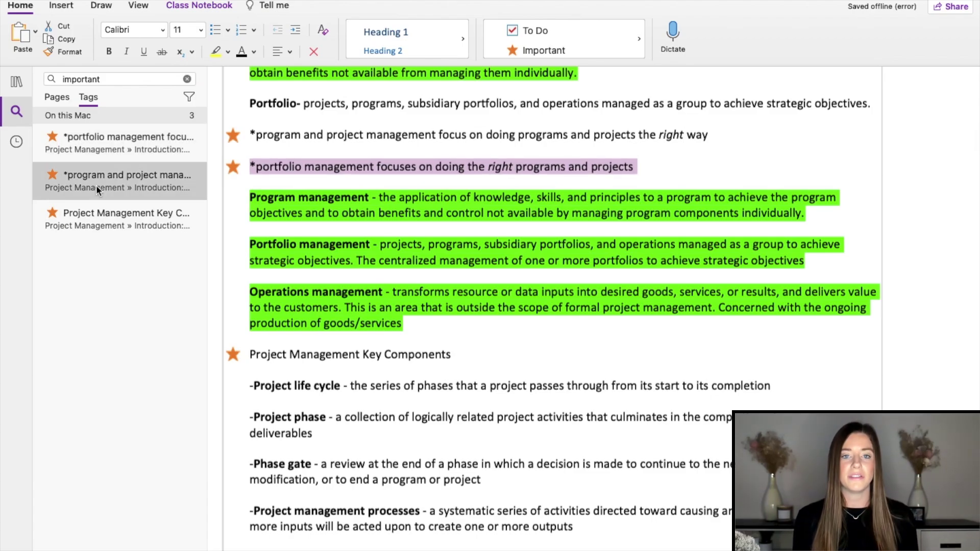
pyautogui.click(97, 224)
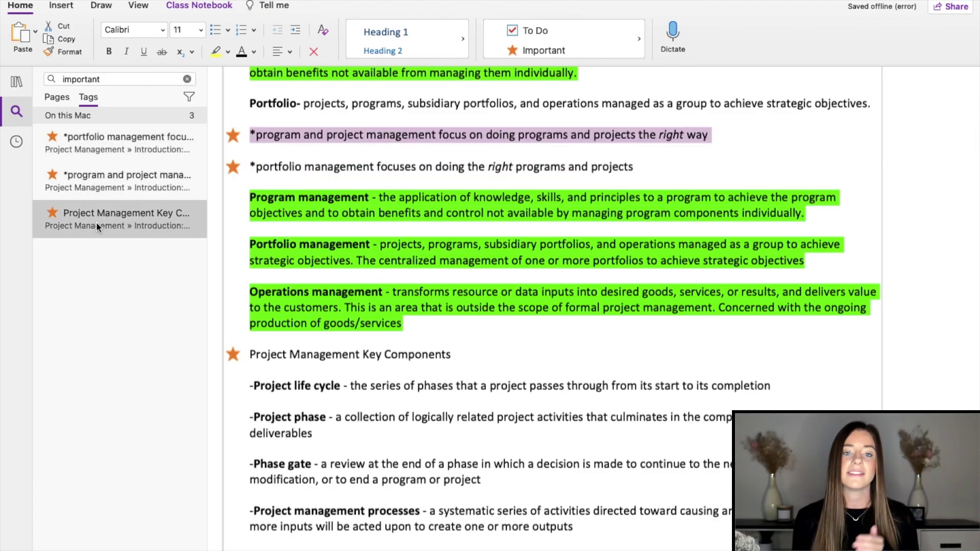
# Search the notebook's tags for "definition" and go to the Deliverable and Project definitions
pyautogui.click(115, 76)
pyautogui.write('definition')
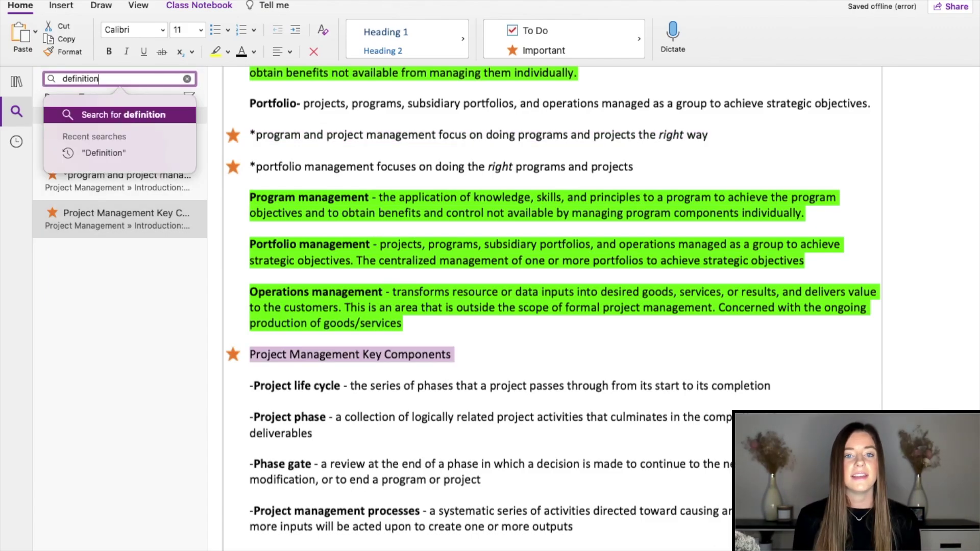
pyautogui.press('Return')
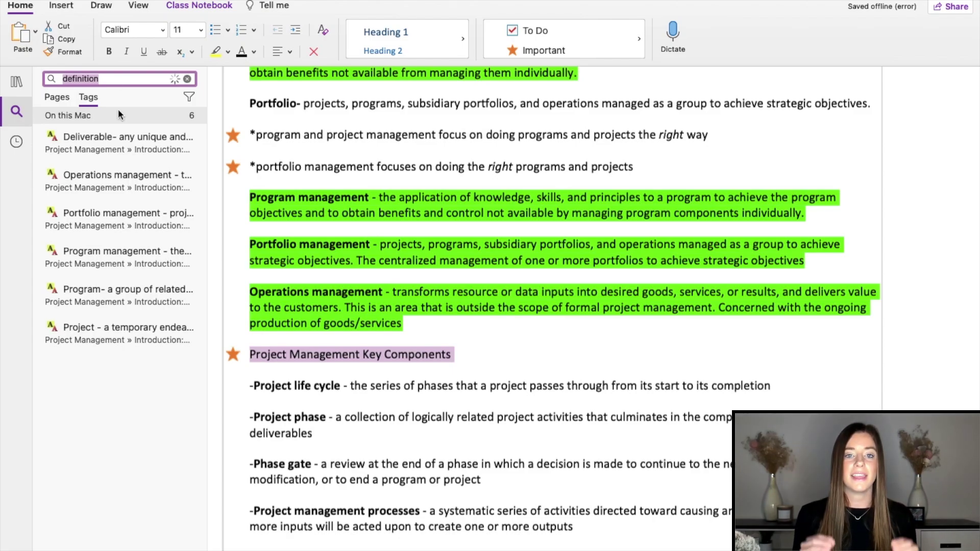
pyautogui.click(115, 146)
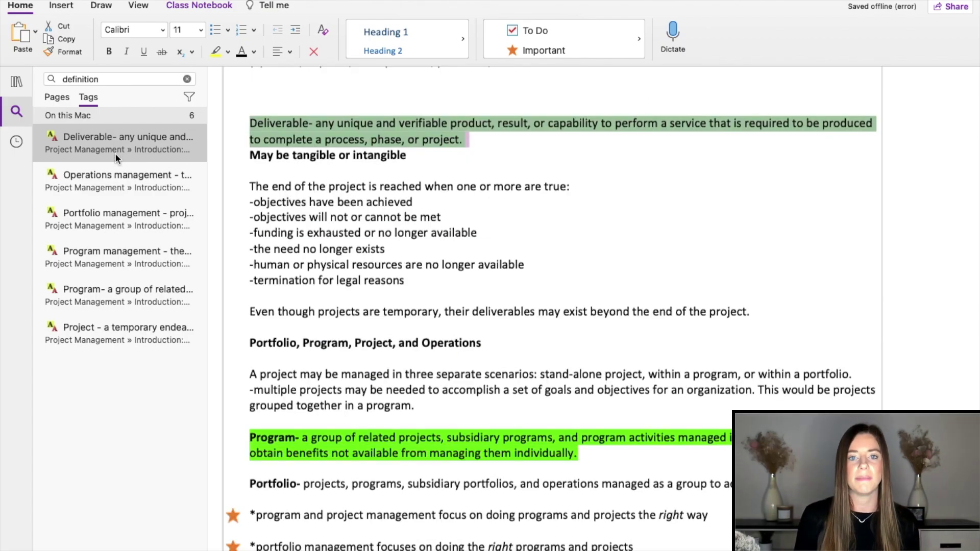
pyautogui.click(103, 330)
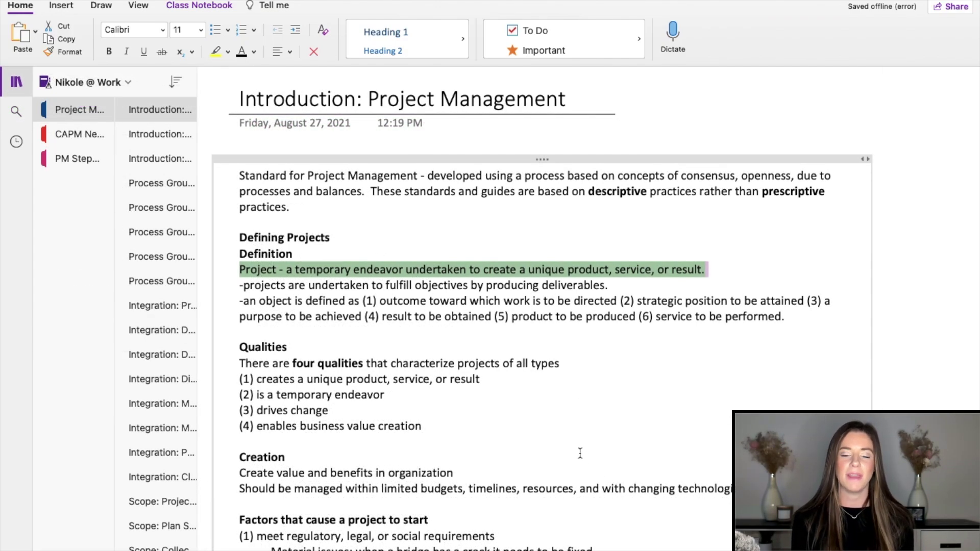
# Switch the Introduction: Project Management page background to dark and back to light
pyautogui.click(136, 6)
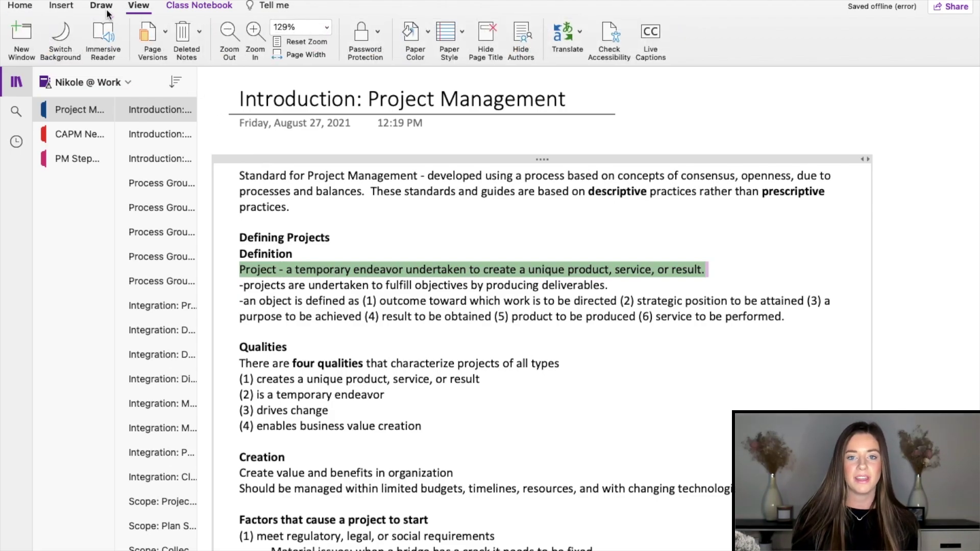
pyautogui.click(61, 36)
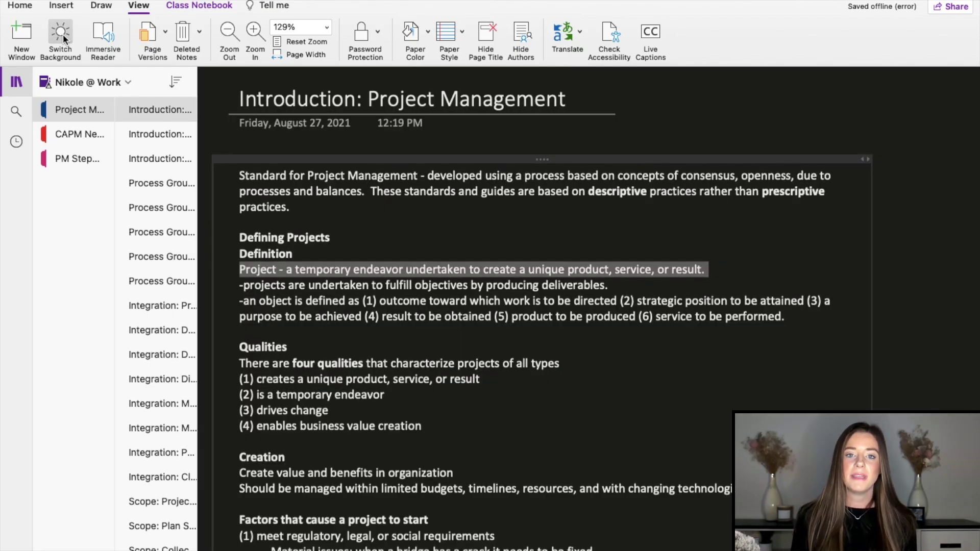
pyautogui.click(61, 35)
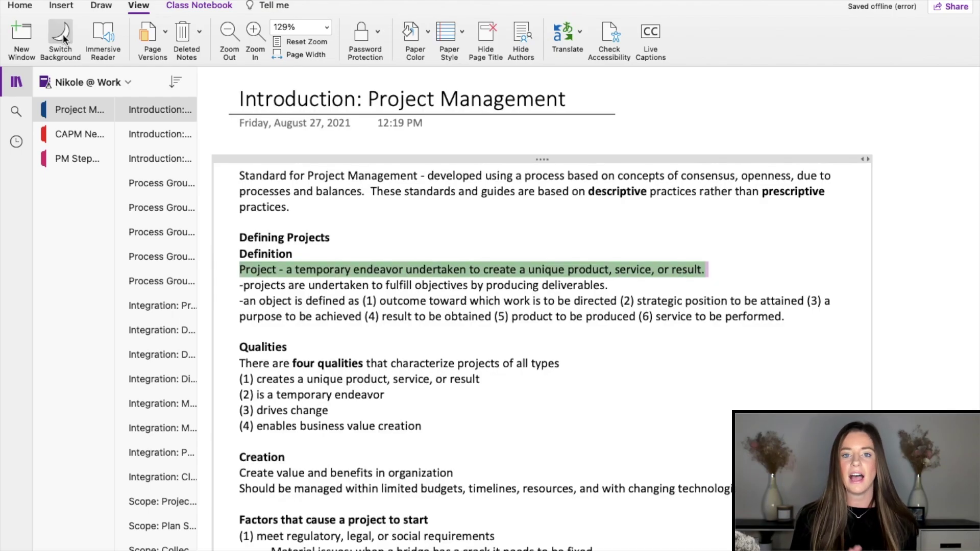
pyautogui.click(164, 32)
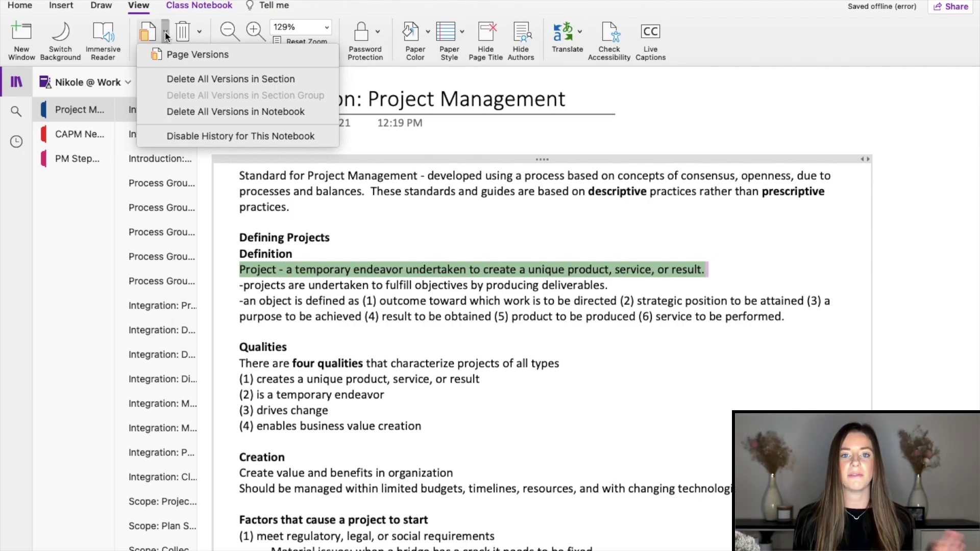
pyautogui.click(202, 29)
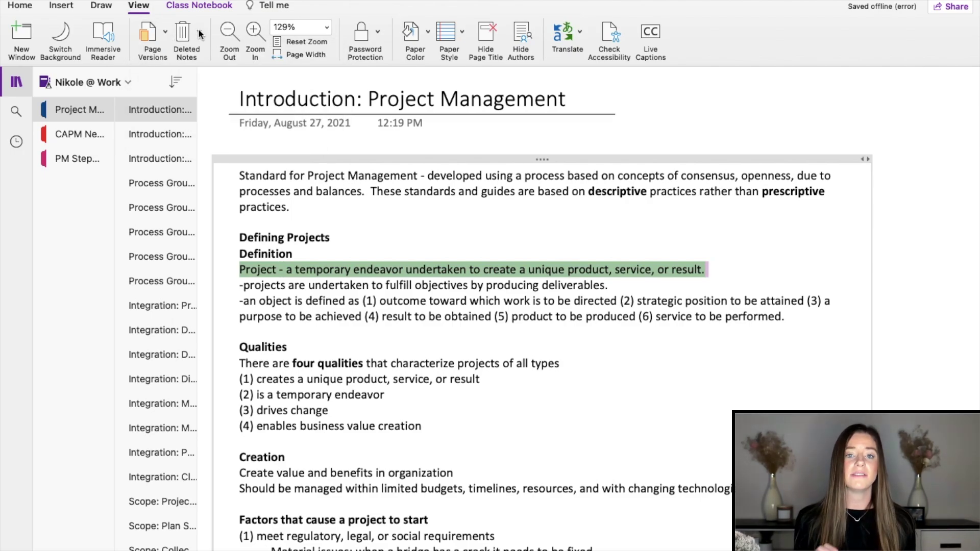
pyautogui.click(199, 32)
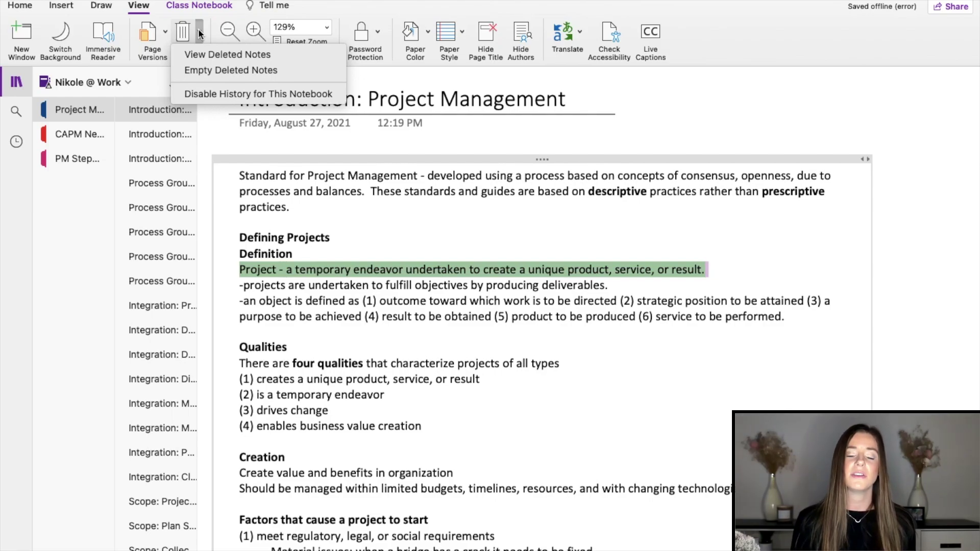
pyautogui.click(379, 41)
pyautogui.click(378, 33)
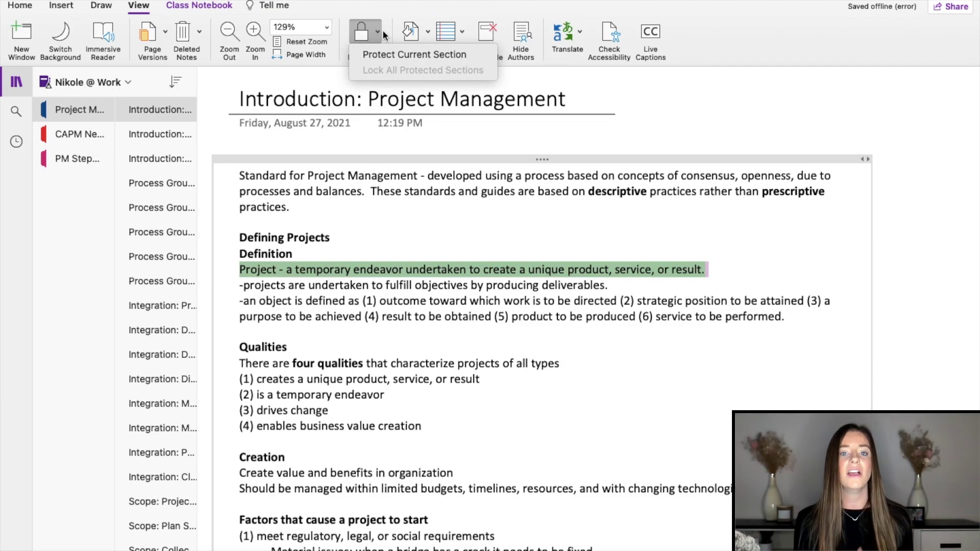
# Set the page's paper color to pale mint green and apply the second-widest rule lines with a red margin line
pyautogui.click(426, 34)
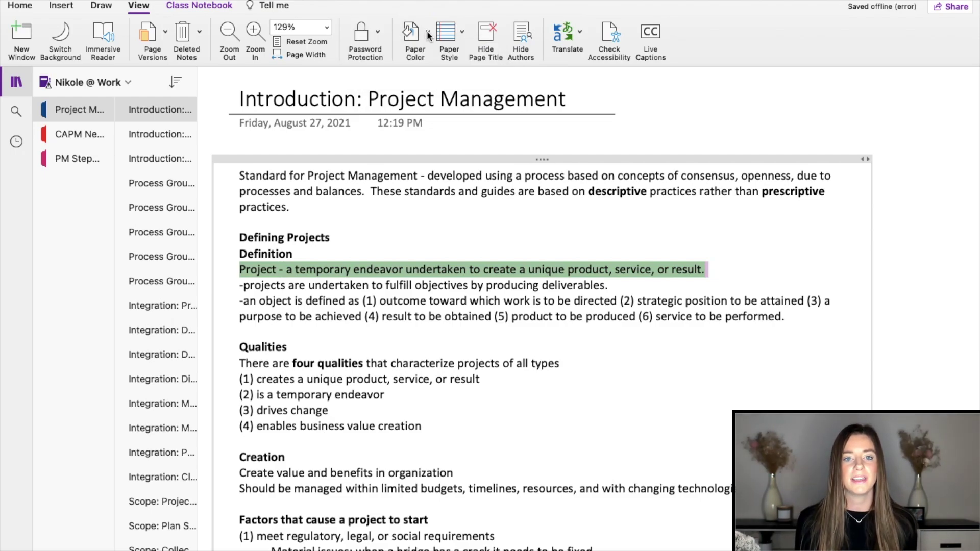
pyautogui.click(427, 33)
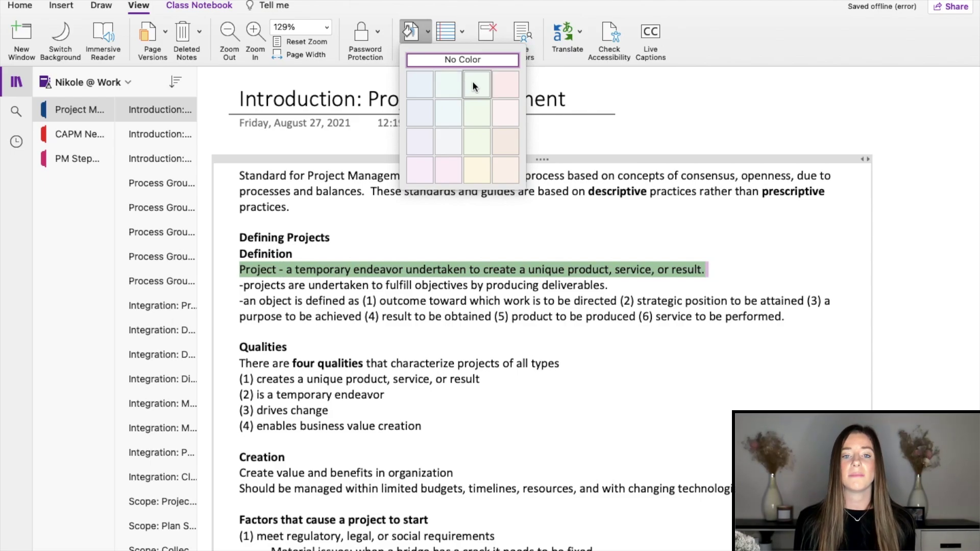
pyautogui.click(451, 87)
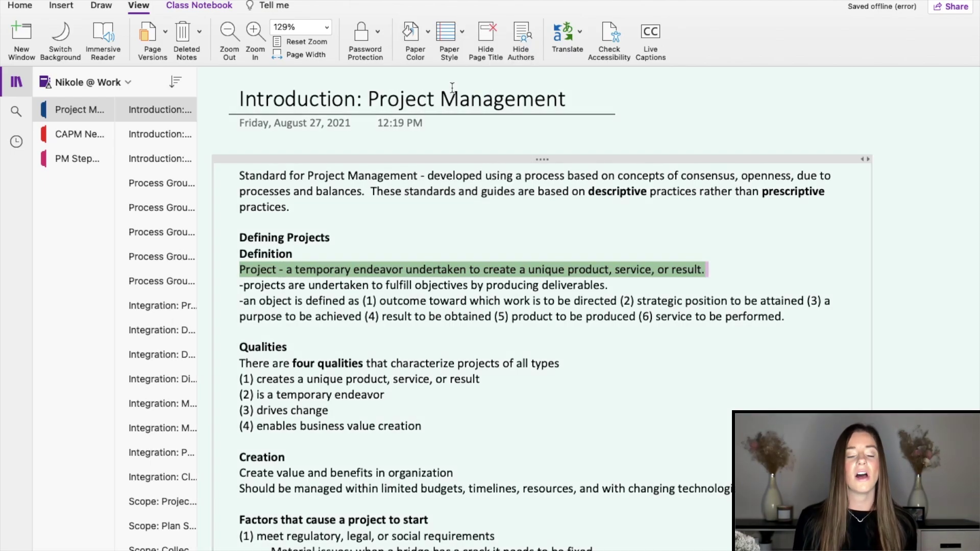
pyautogui.click(462, 33)
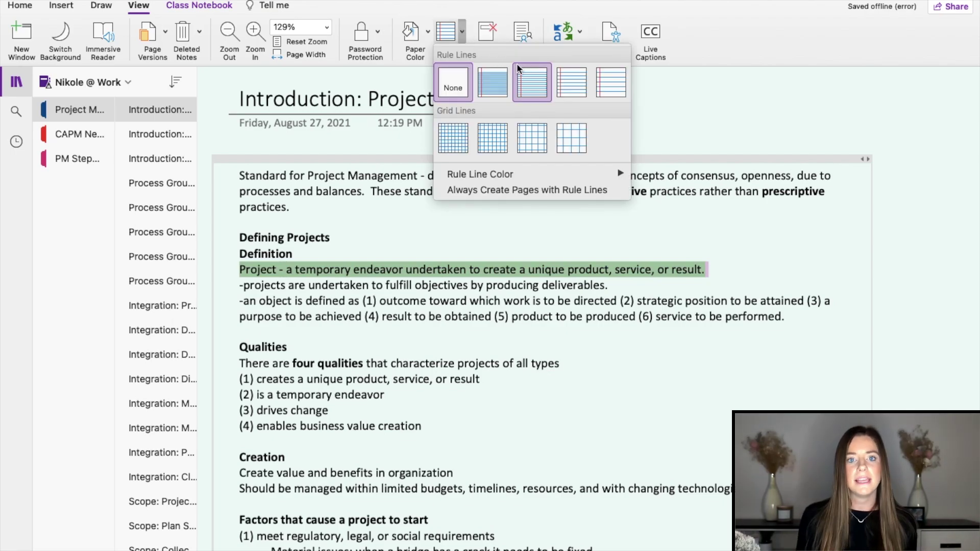
pyautogui.click(565, 74)
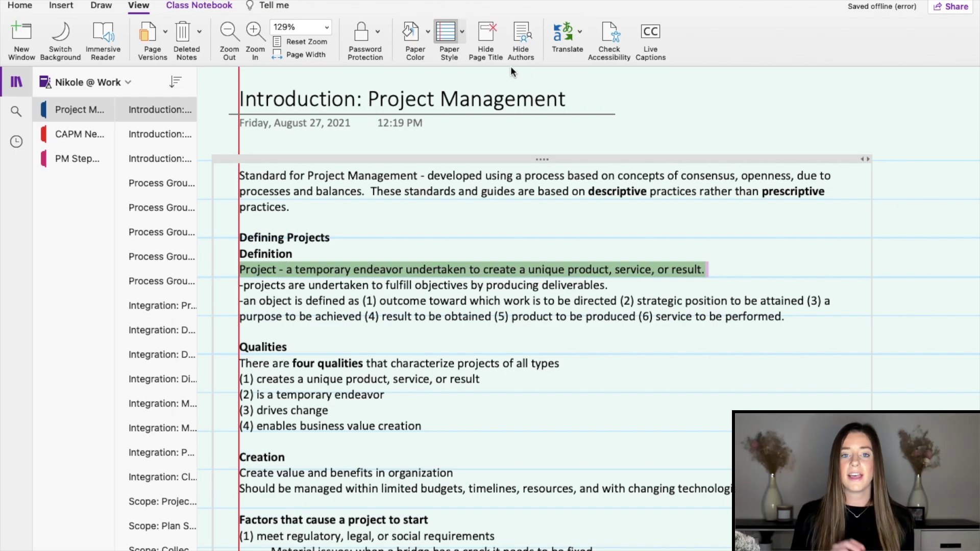
# Tighten the page's ruling by applying the second-narrowest rule lines and finally the narrowest rule lines with a red margin line
pyautogui.click(461, 34)
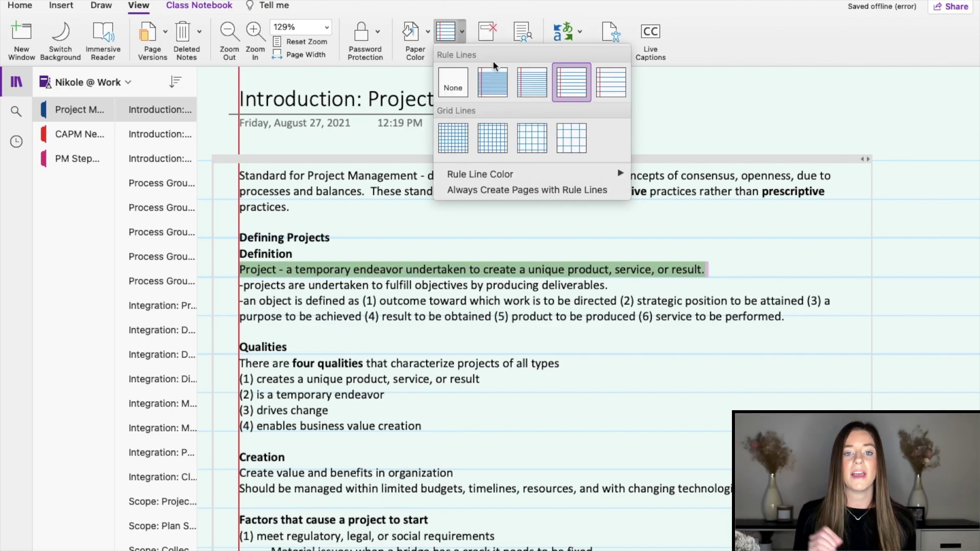
pyautogui.click(530, 84)
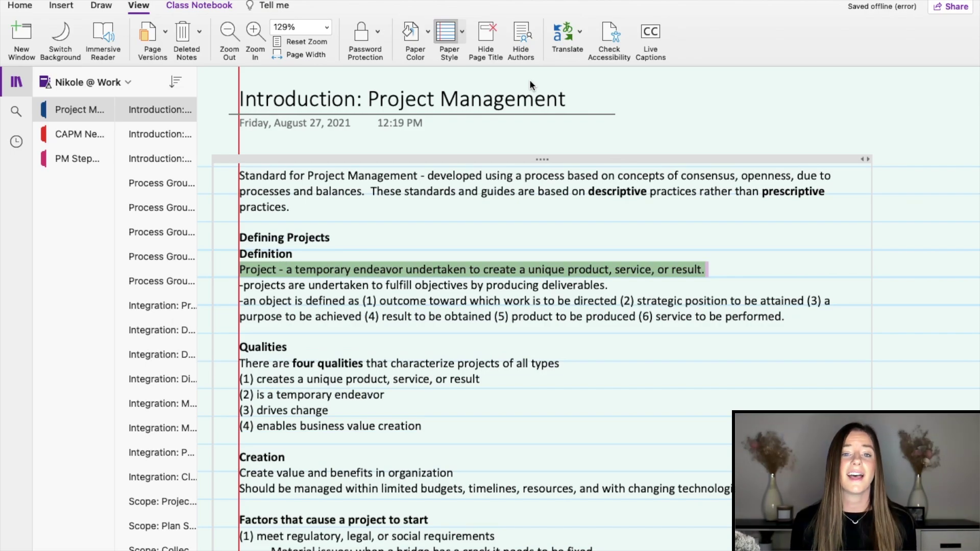
pyautogui.click(461, 32)
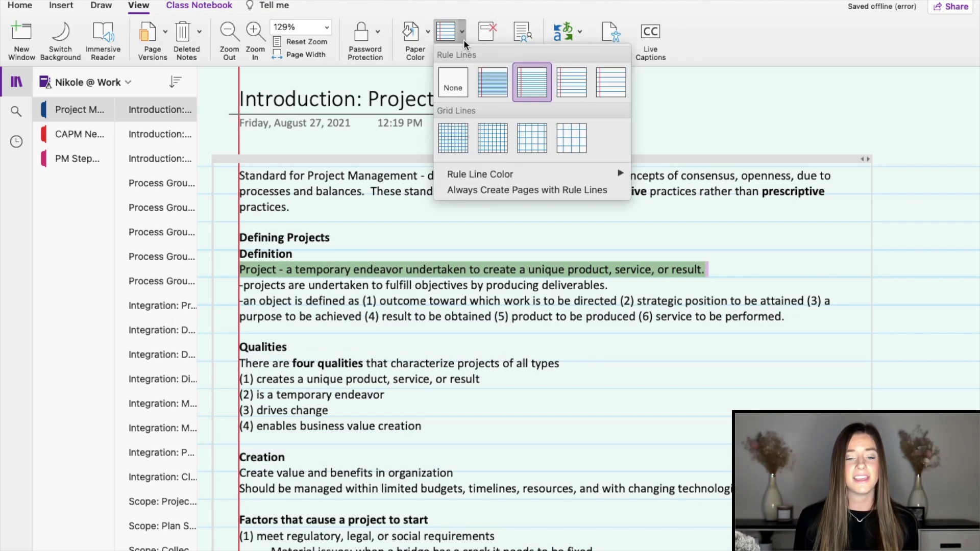
pyautogui.click(492, 86)
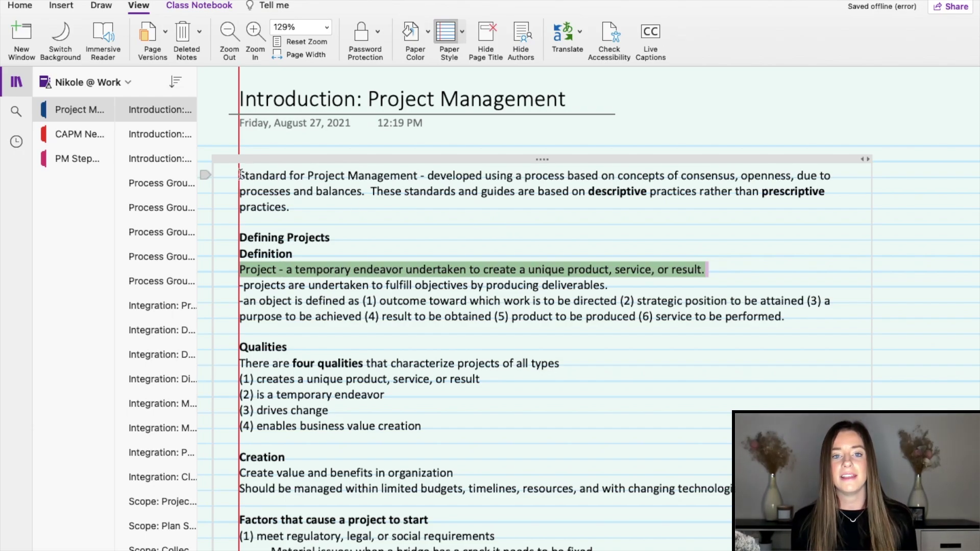
# Translate the opening Standard for Project Management paragraph from English to Spanish, replace it with the translation, and close the Translator
pyautogui.moveTo(240, 174); pyautogui.dragTo(307, 211)
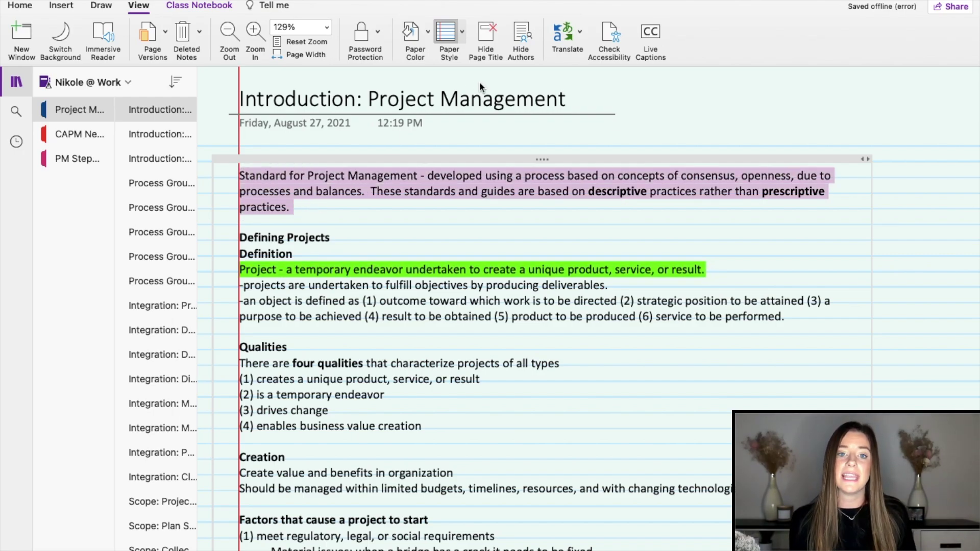
pyautogui.click(571, 33)
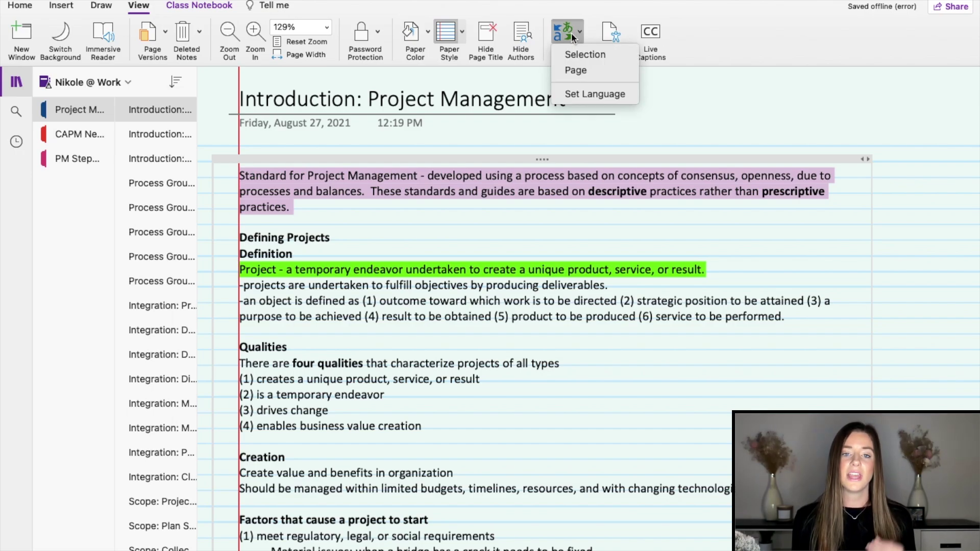
pyautogui.click(581, 55)
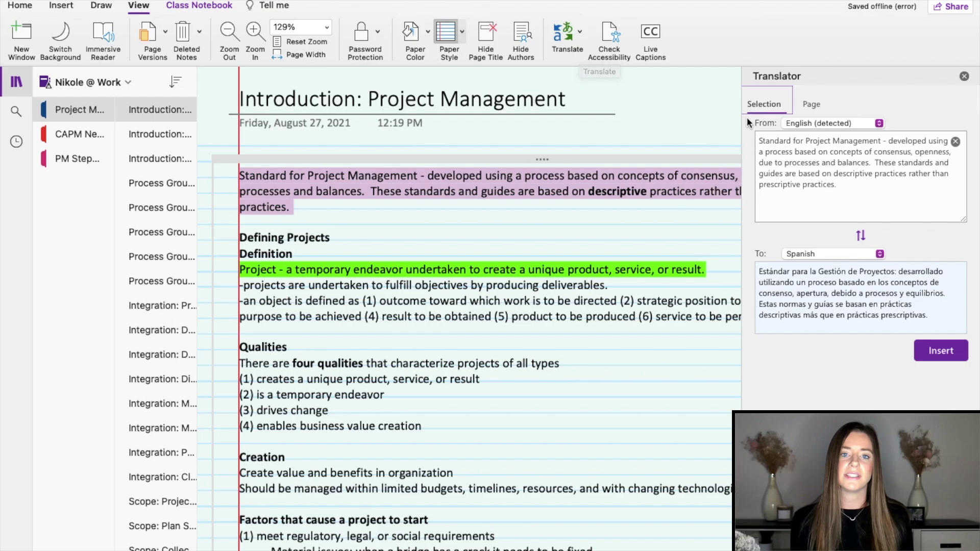
pyautogui.click(831, 282)
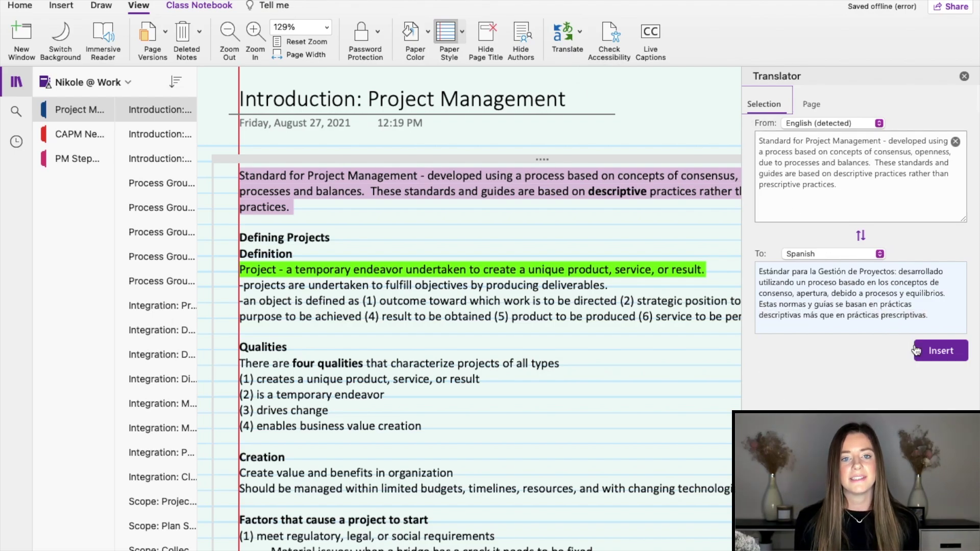
pyautogui.click(940, 351)
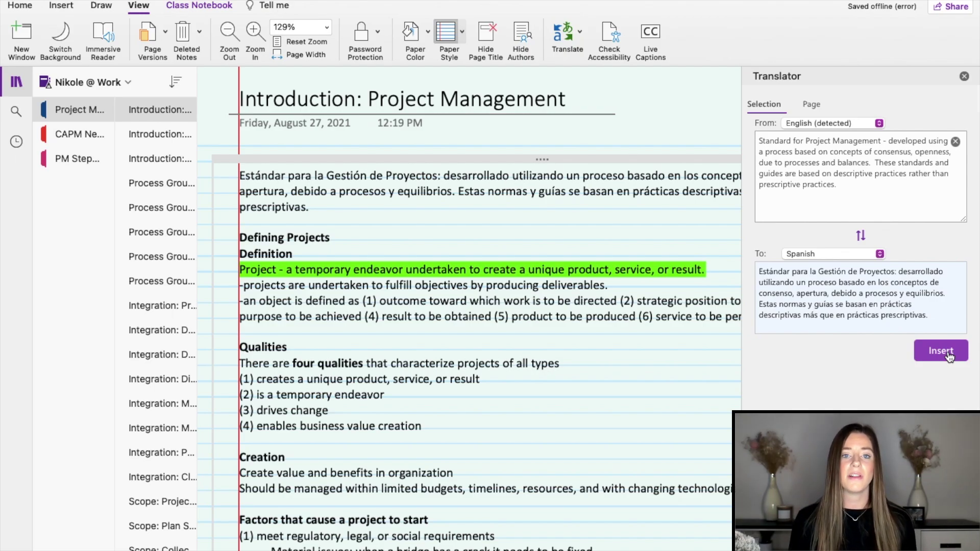
pyautogui.click(963, 77)
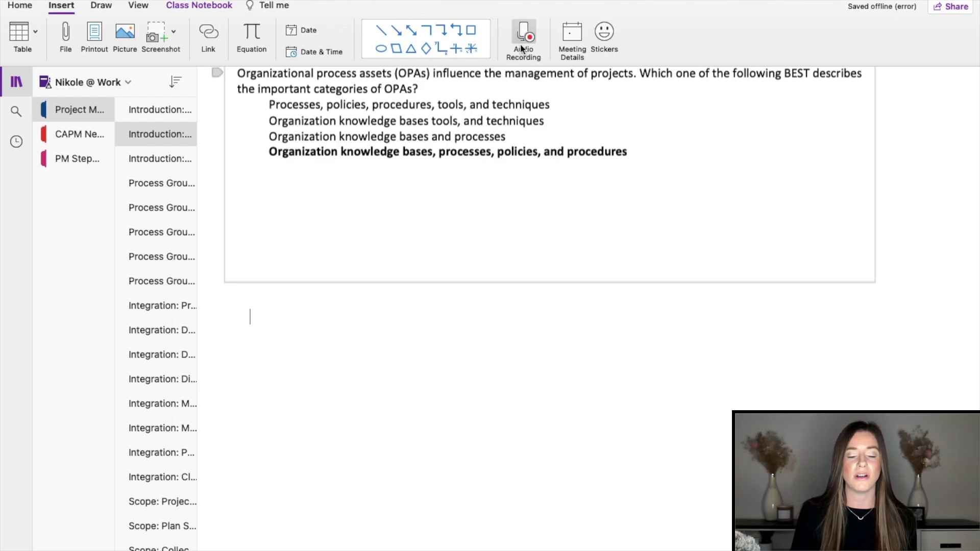
# Record audio below the OPA question while writing the note "This is note number 3", stop recording, and play the audio from that note
pyautogui.click(521, 47)
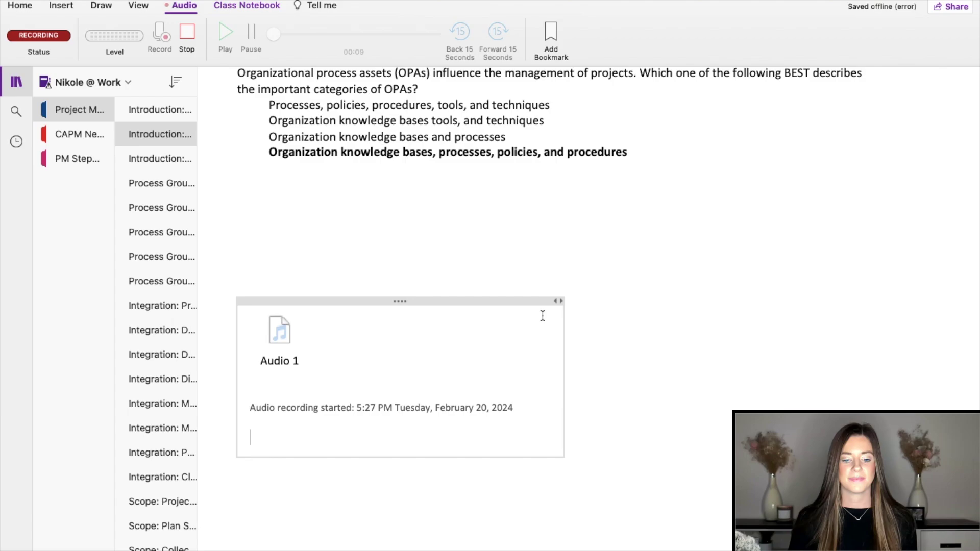
pyautogui.write('This i')
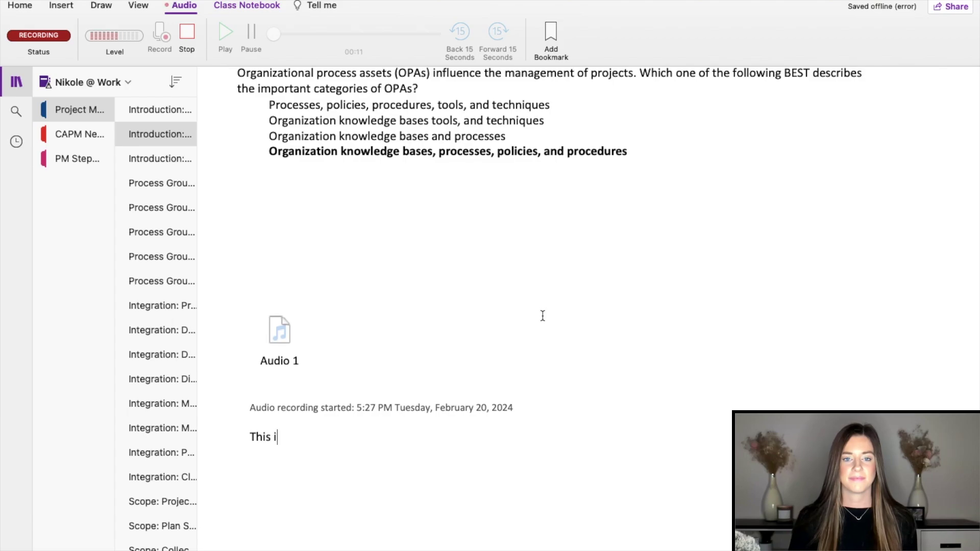
pyautogui.write('s note num')
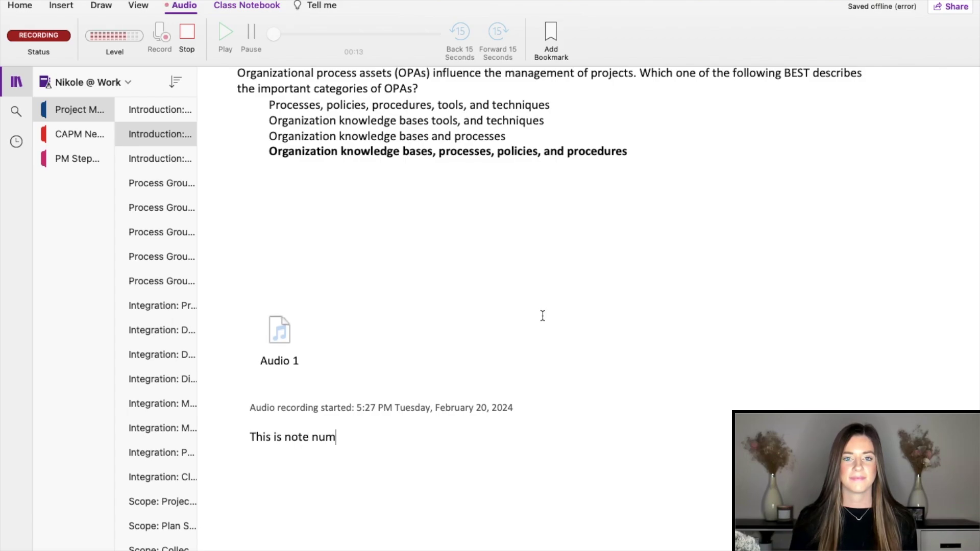
pyautogui.write('ber 3')
pyautogui.press('Return')
pyautogui.click(187, 31)
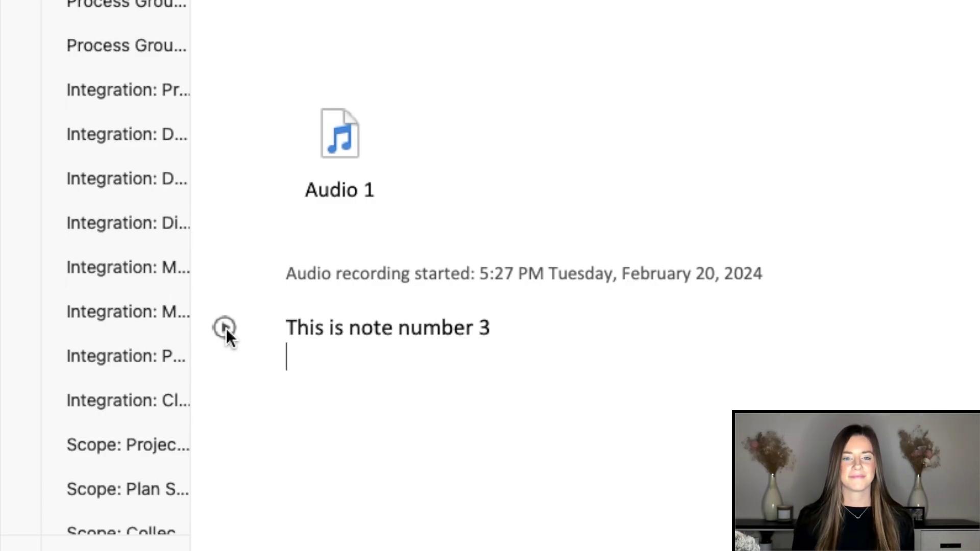
pyautogui.click(226, 329)
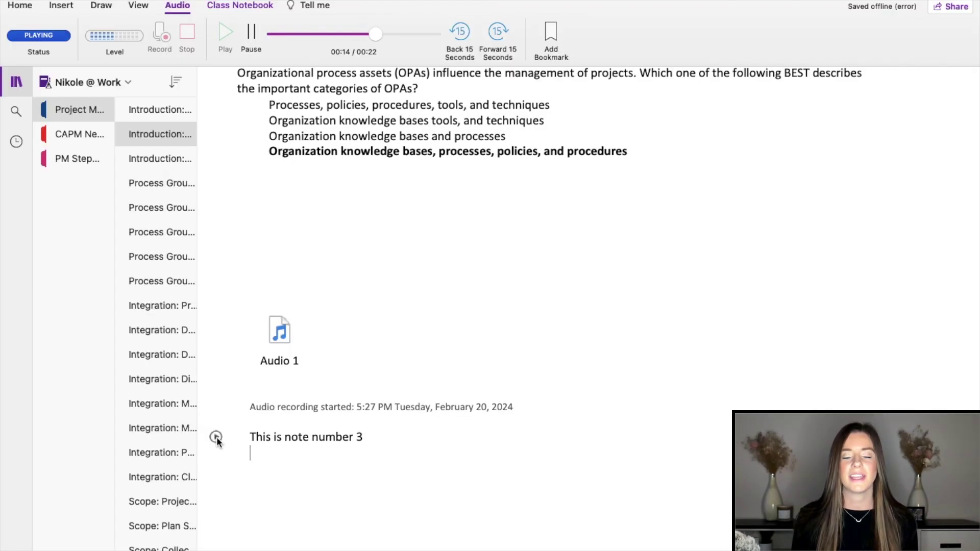